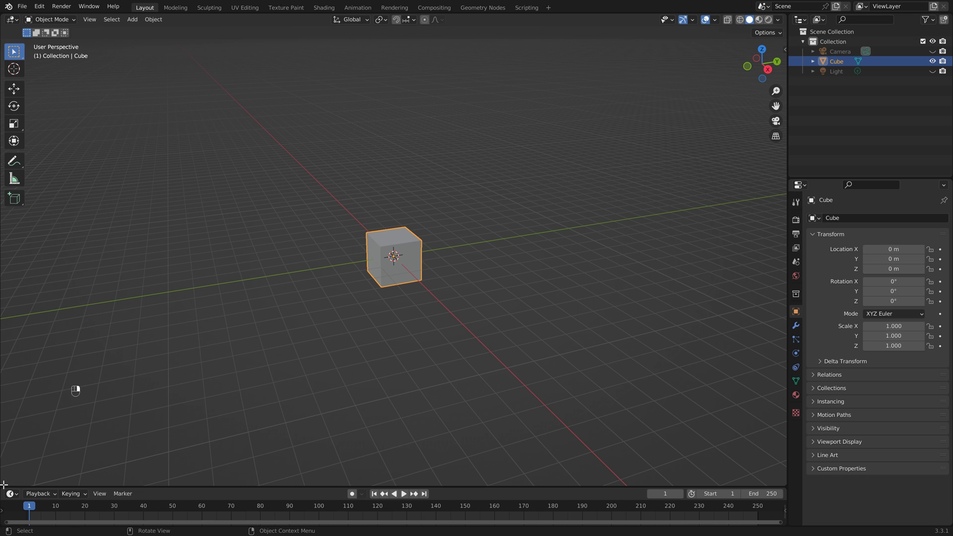
Step: Split a second area off below the 3D viewport, make it a Geometry Node Editor, hide its sidebar and adjust its height
drag(4, 484, 16, 223)
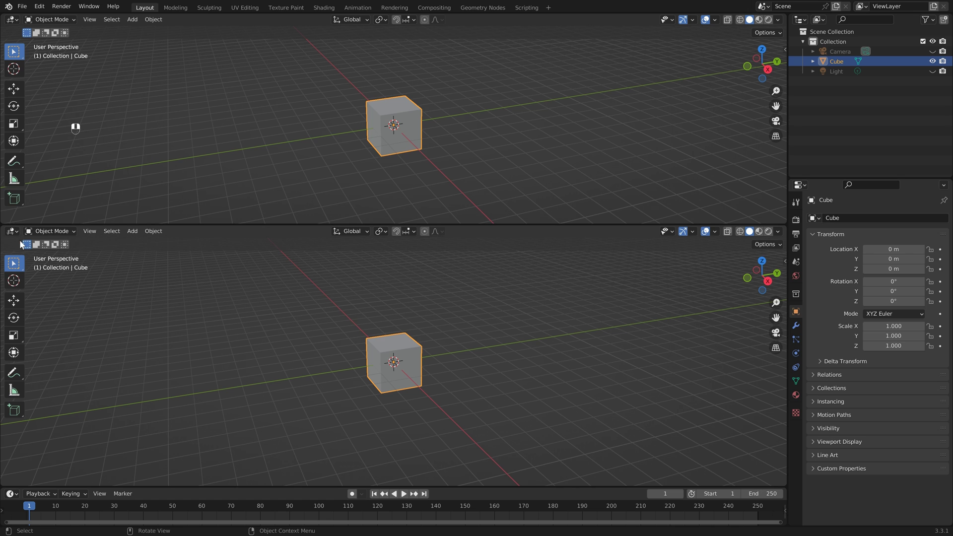
click(11, 230)
click(60, 315)
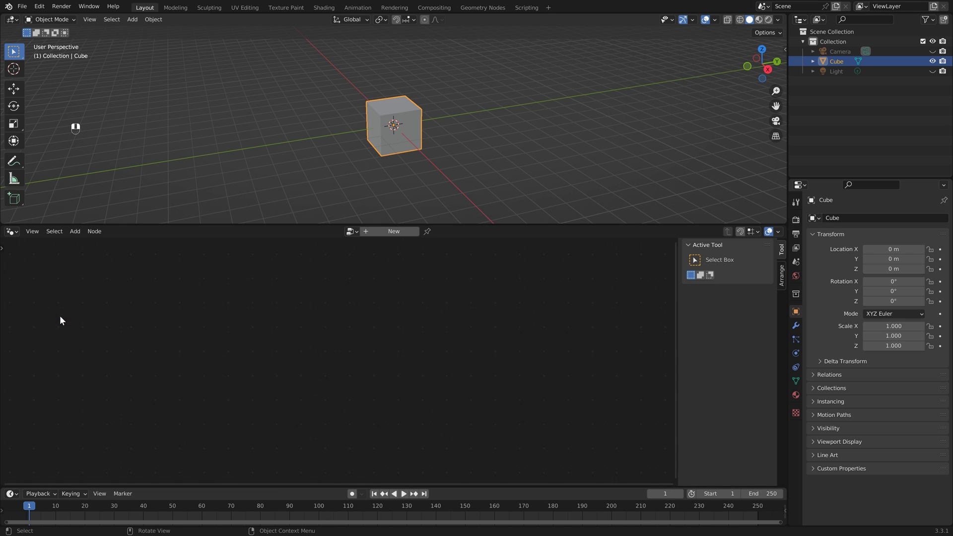
key(n)
drag(472, 225, 467, 258)
Step: Create a new geometry node tree on the cube and delete its Group Input node
click(395, 264)
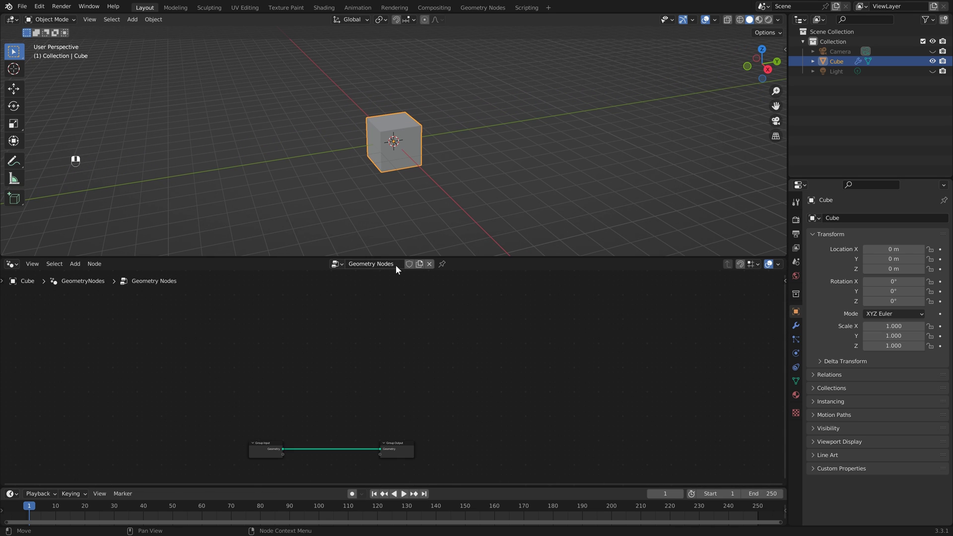
drag(287, 349, 364, 401)
key(Delete)
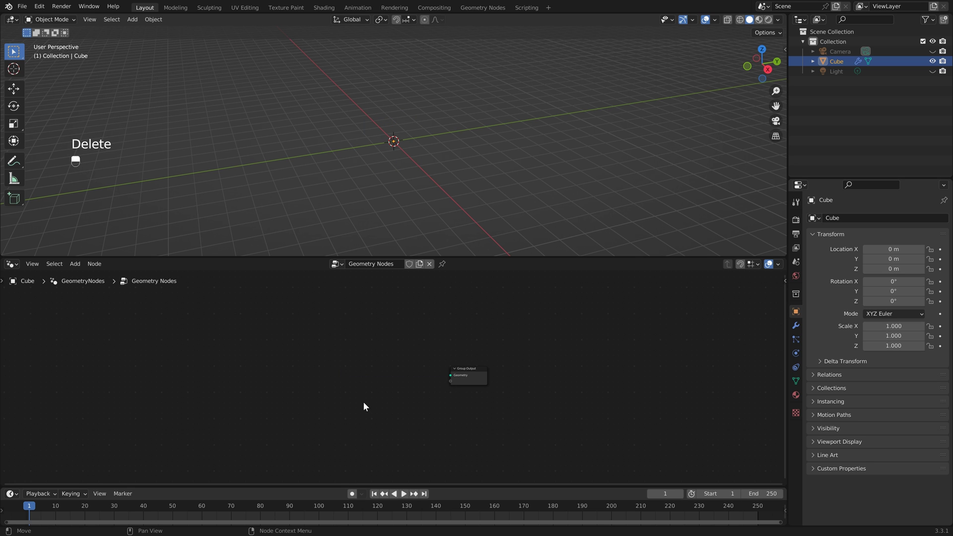
Step: Rename the cube object to GEO
double_click(837, 63)
text(GEO)
key(Return)
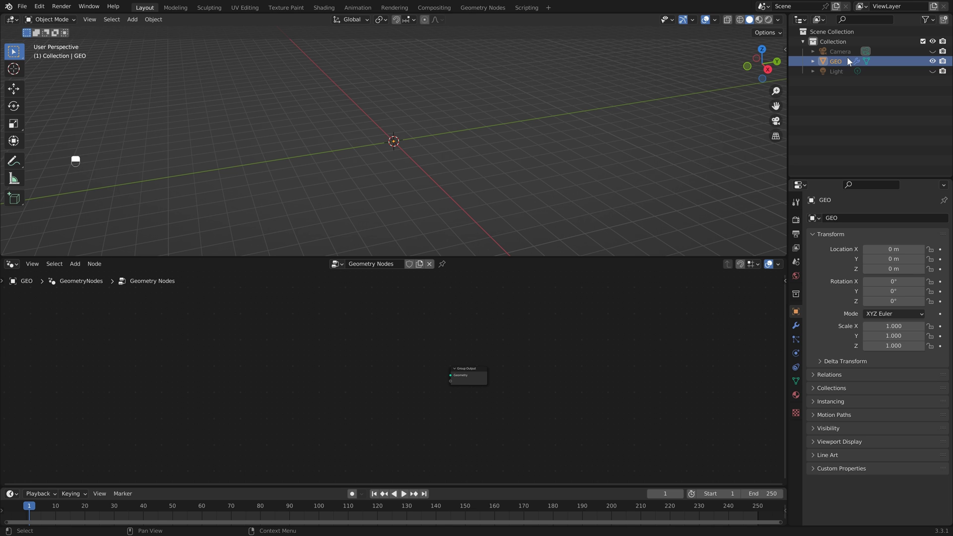
Step: Add a Curve Circle node and connect its Curve output to the Group Output's Geometry input
drag(341, 256, 340, 242)
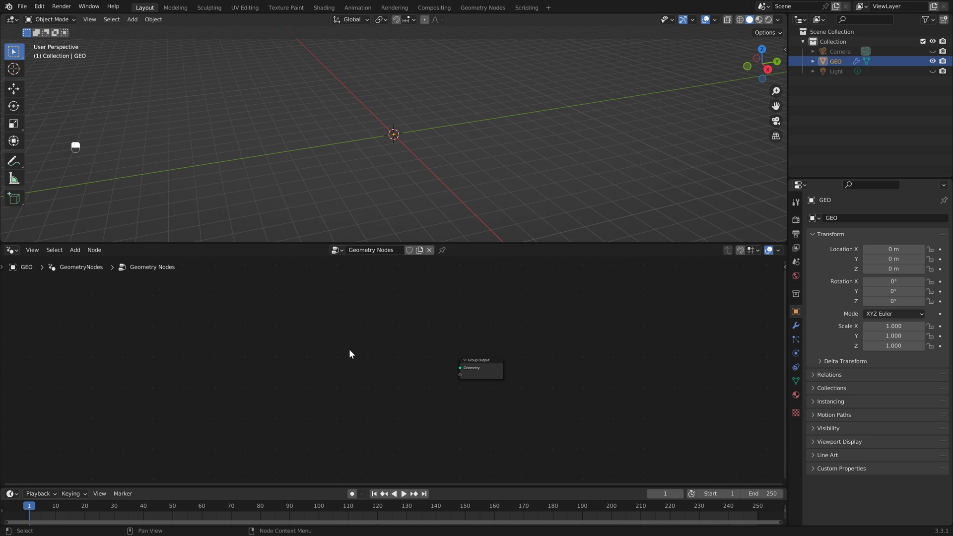
middle_drag(338, 339, 370, 340)
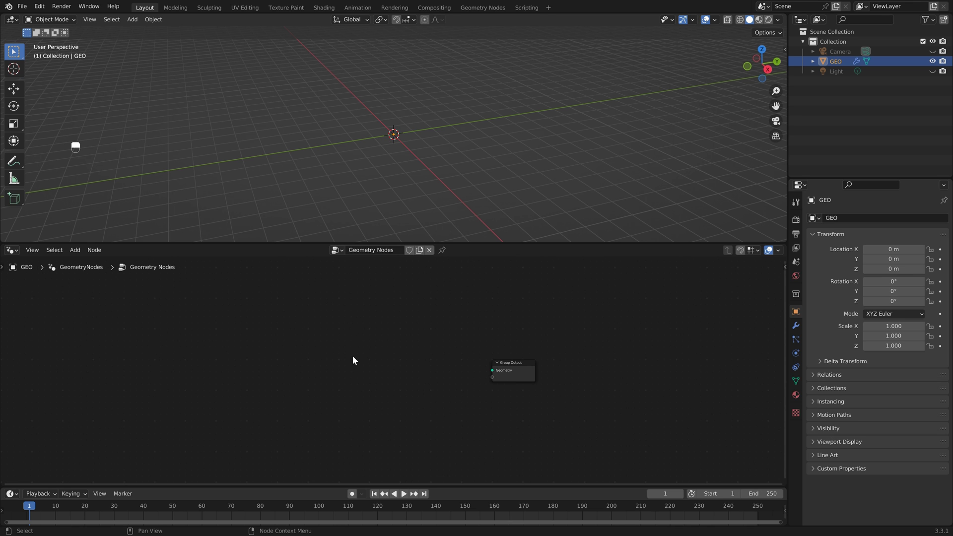
key(shift+a)
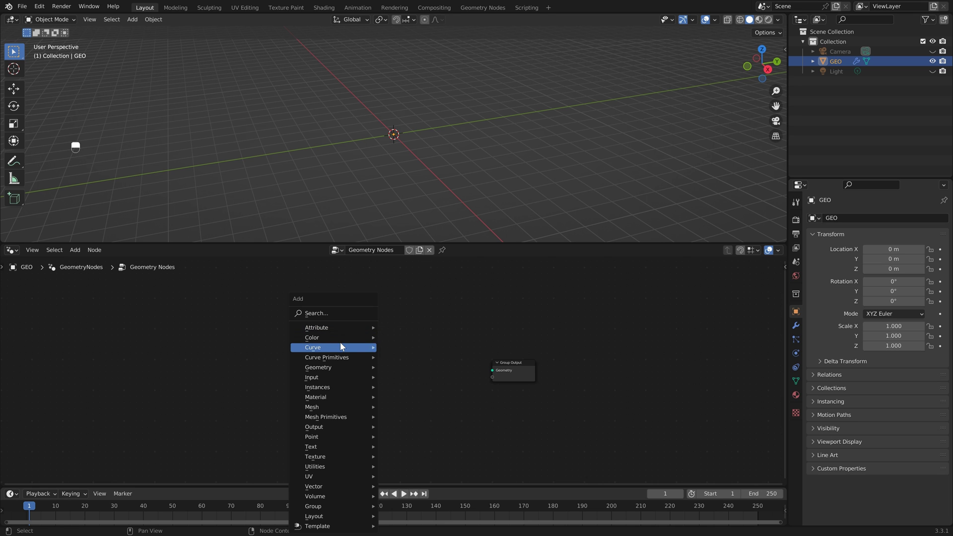
mouse_move(341, 358)
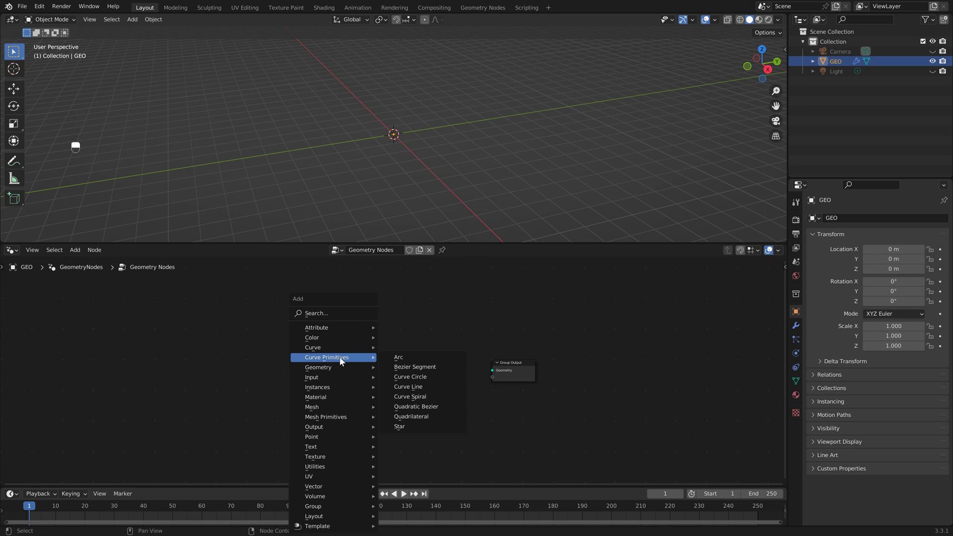
click(419, 377)
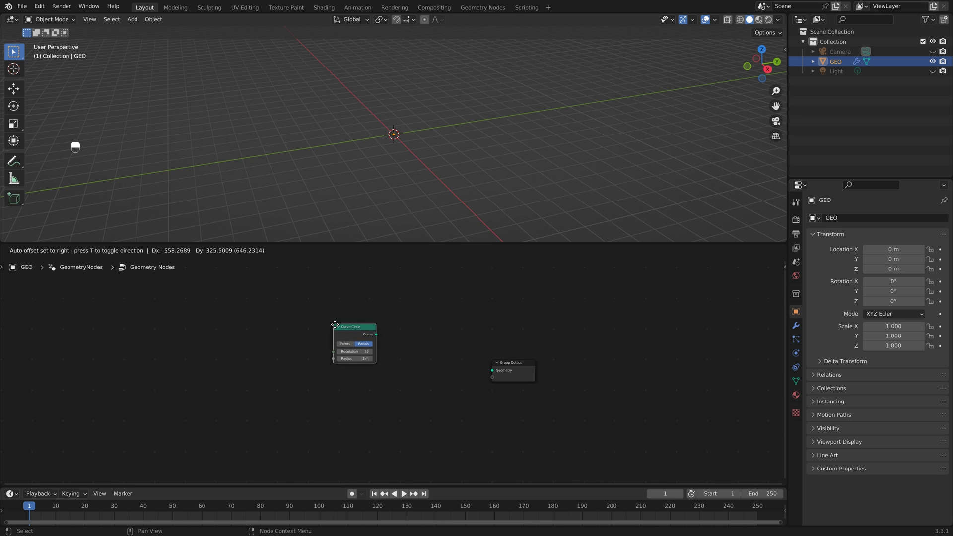
click(335, 325)
drag(376, 334, 493, 370)
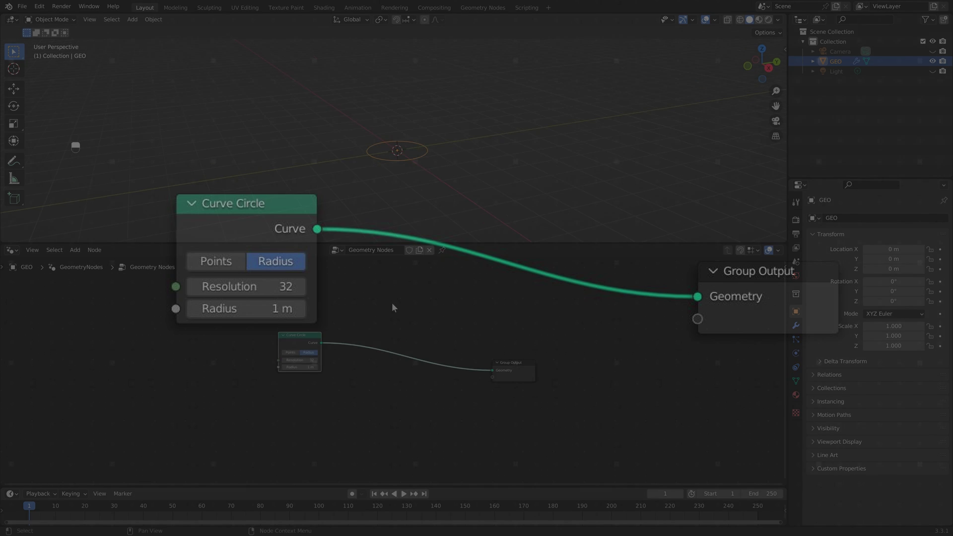
Step: Insert a Transform node on the link between Curve Circle and Group Output
key(shift+a)
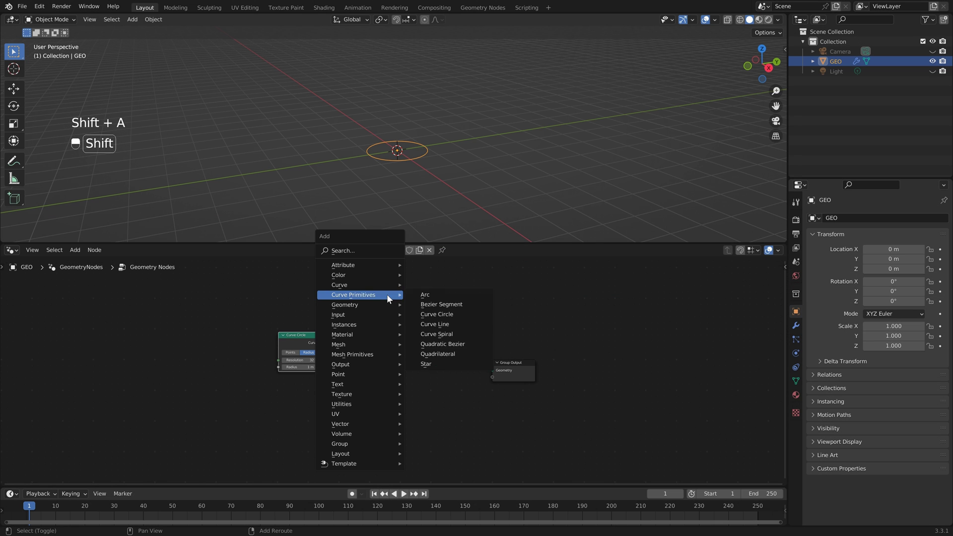
click(365, 254)
text(transform)
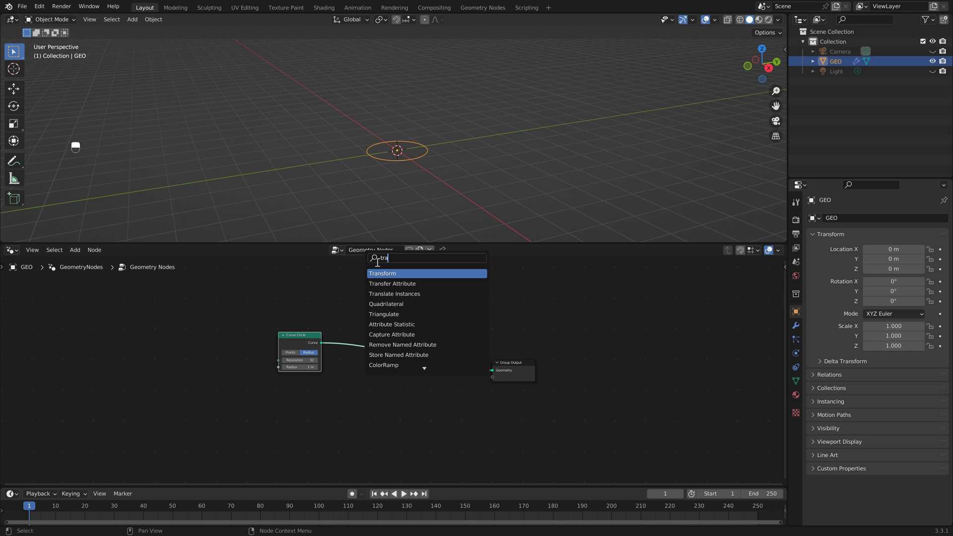
key(Return)
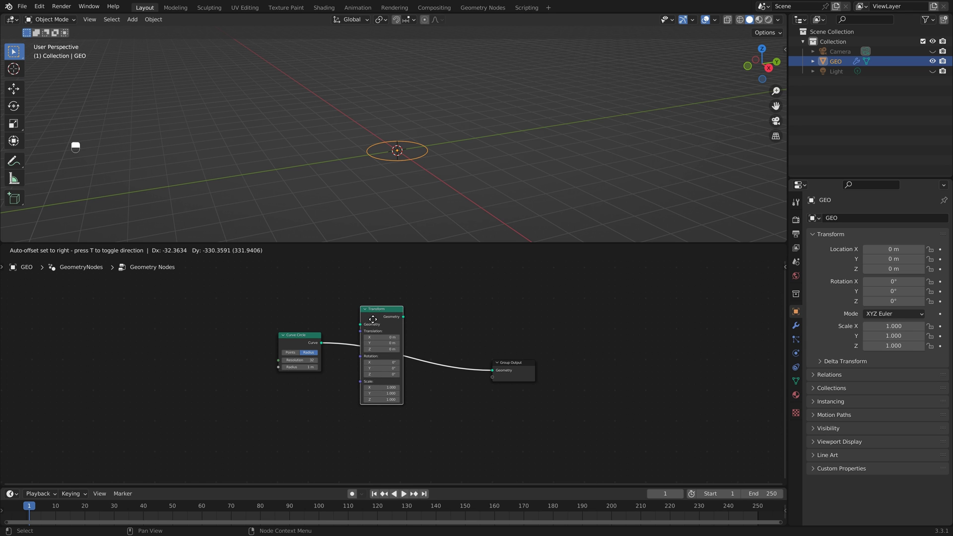
click(374, 319)
Step: Set the Transform node's Y rotation to 90° to stand the circle upright
middle_drag(258, 162, 273, 159)
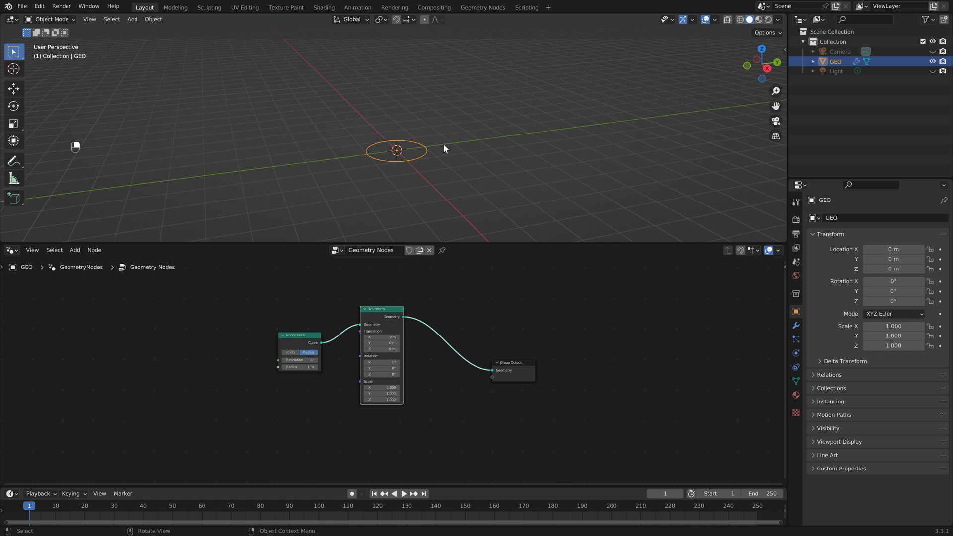
click(384, 367)
text(90)
key(Return)
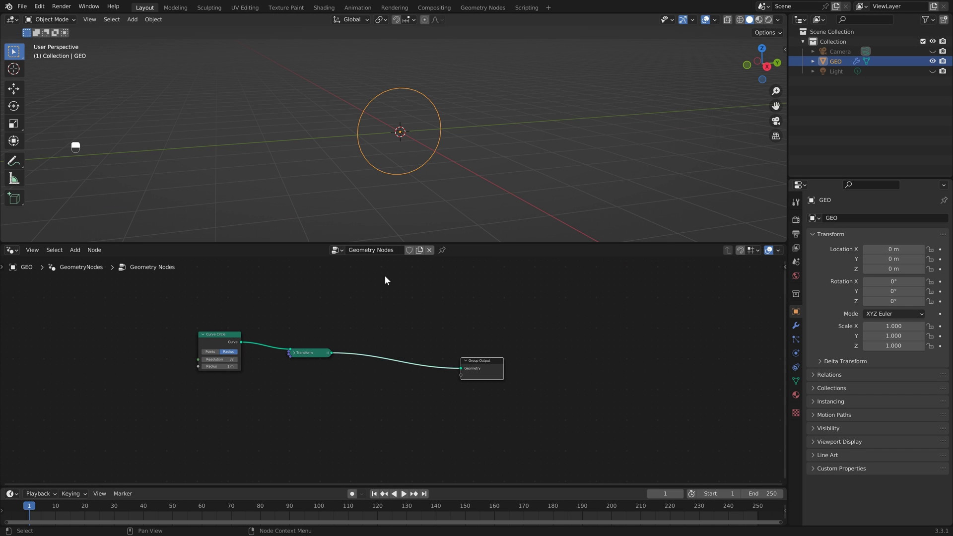
Step: Insert an Instance on Points node on the link between Transform and Group Output
key(shift+a)
click(380, 305)
text(instance)
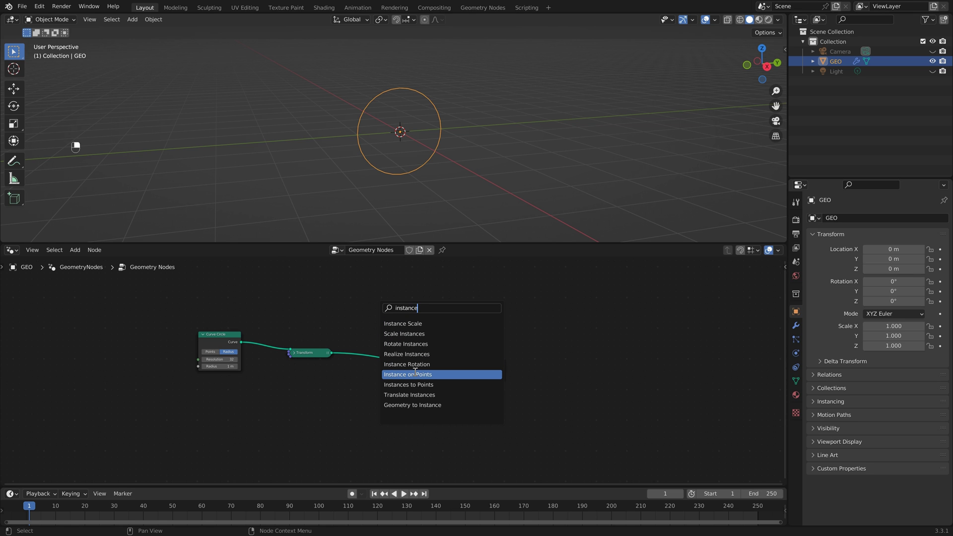
click(410, 373)
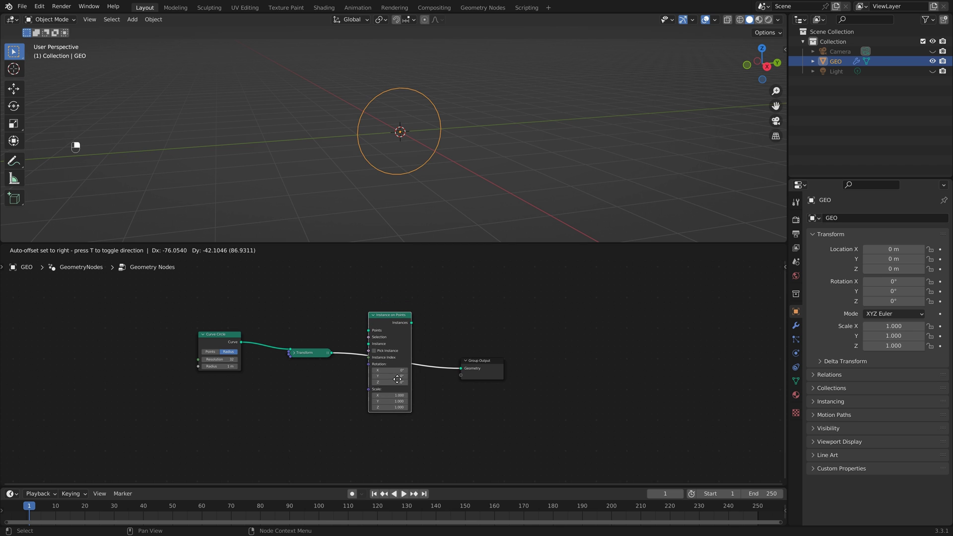
click(397, 380)
drag(393, 365, 408, 379)
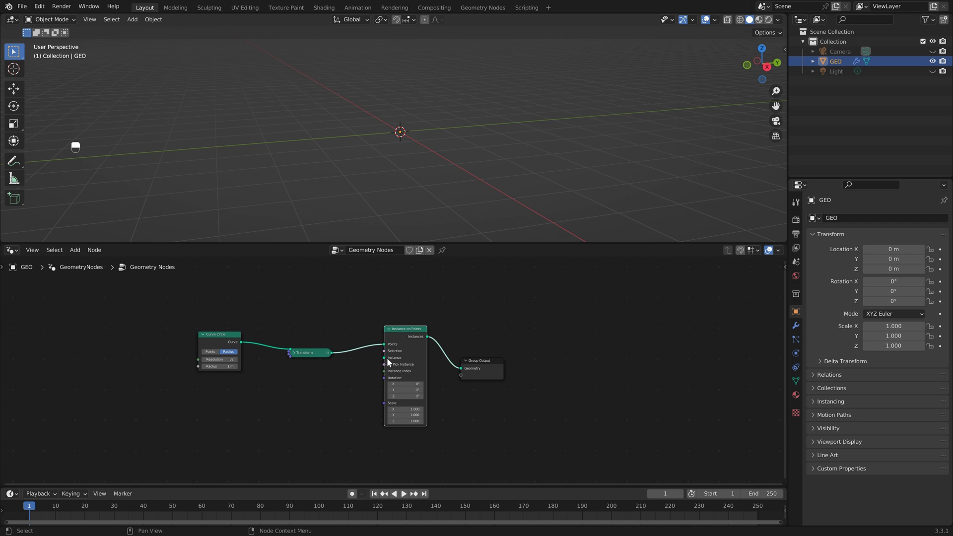
Step: Add an Ico Sphere node and connect its Mesh output to the Instance input of Instance on Points
drag(385, 358, 333, 385)
key(shift+a)
click(316, 311)
text(ico)
click(328, 327)
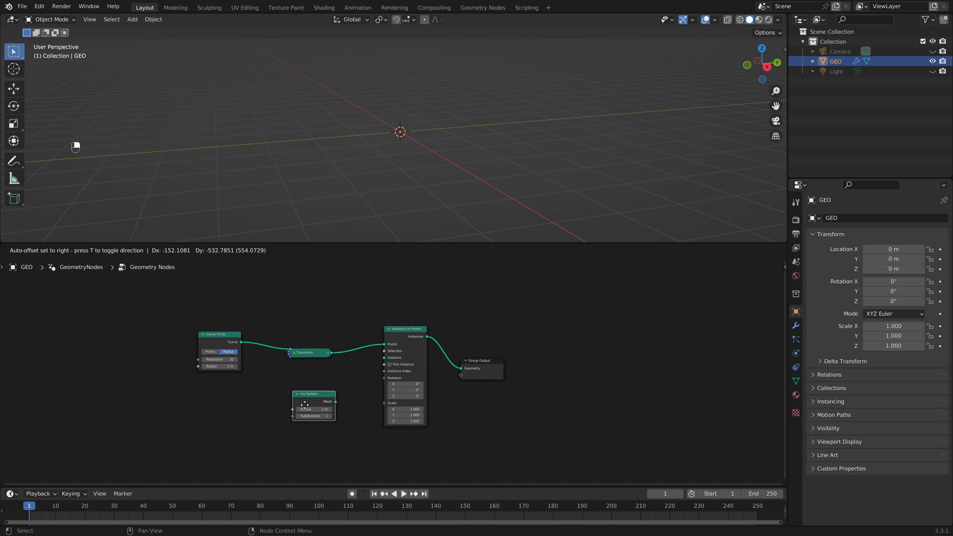
click(348, 379)
drag(374, 364, 385, 357)
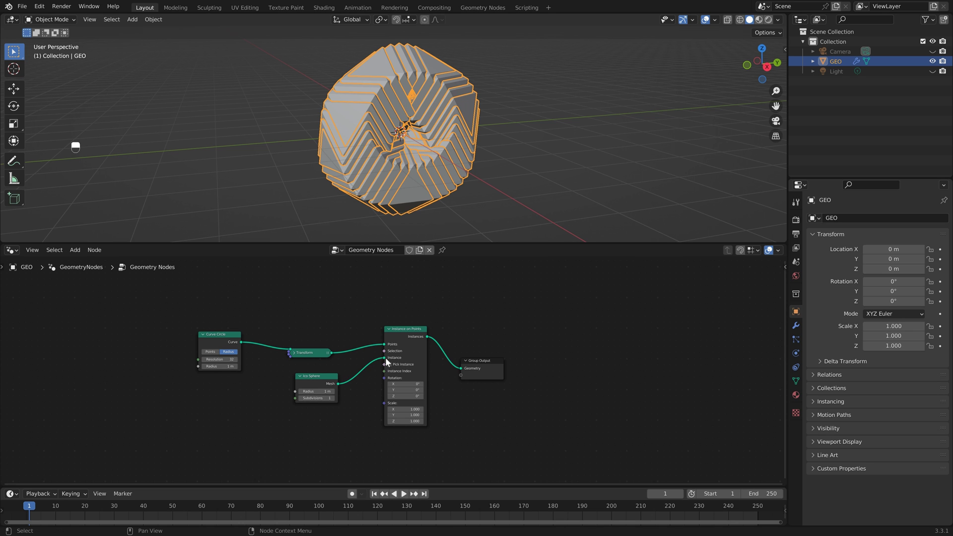
Step: Set the Ico Sphere's radius to 0.1 m
click(315, 391)
text(0.1)
key(Return)
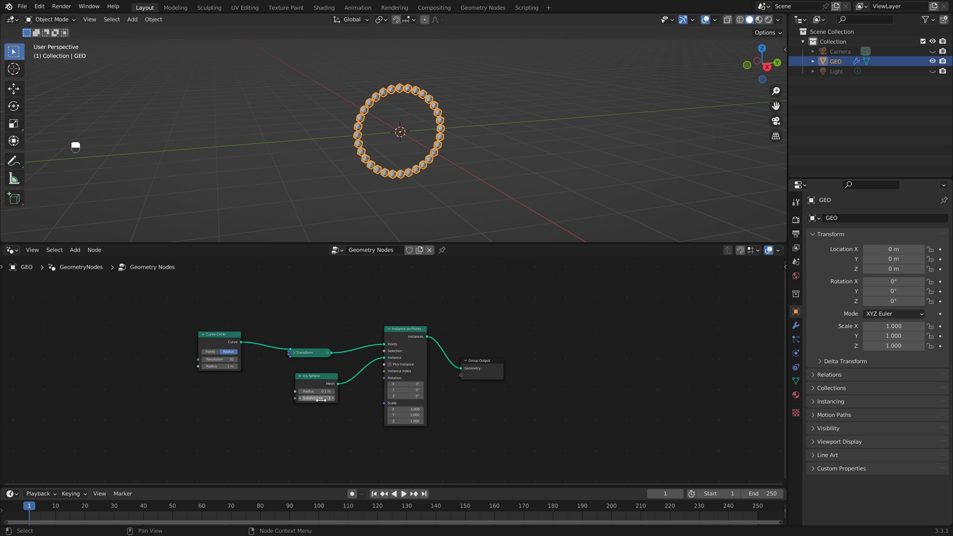
middle_drag(422, 120, 429, 111)
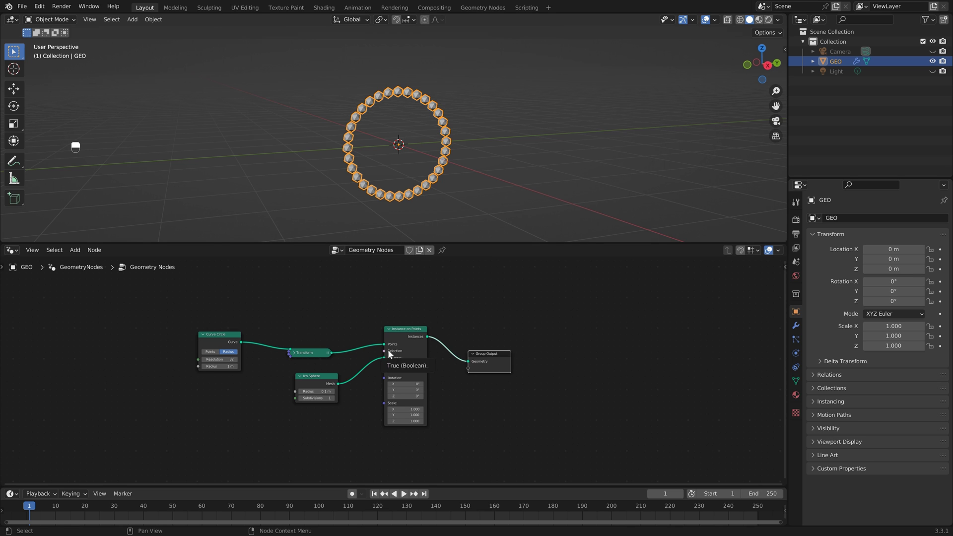
Step: Insert a Curve to Mesh node between Curve Circle and Transform, moving the Curve Circle node to make room
drag(219, 334, 192, 323)
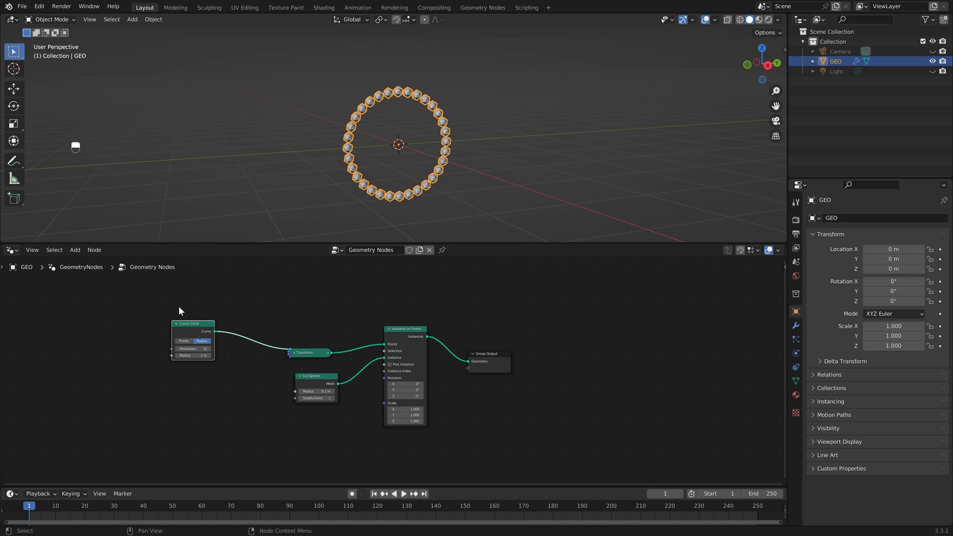
key(shift+a)
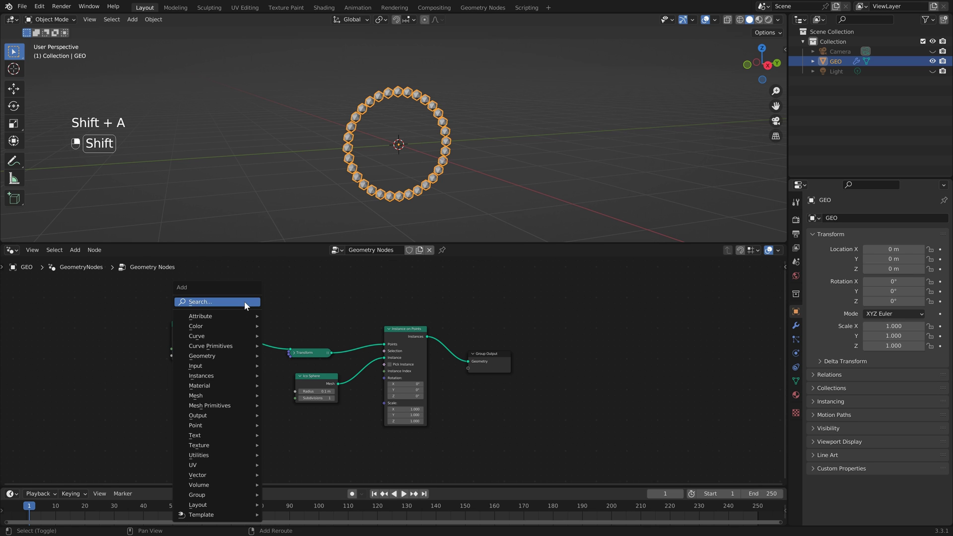
click(244, 301)
text(curve to)
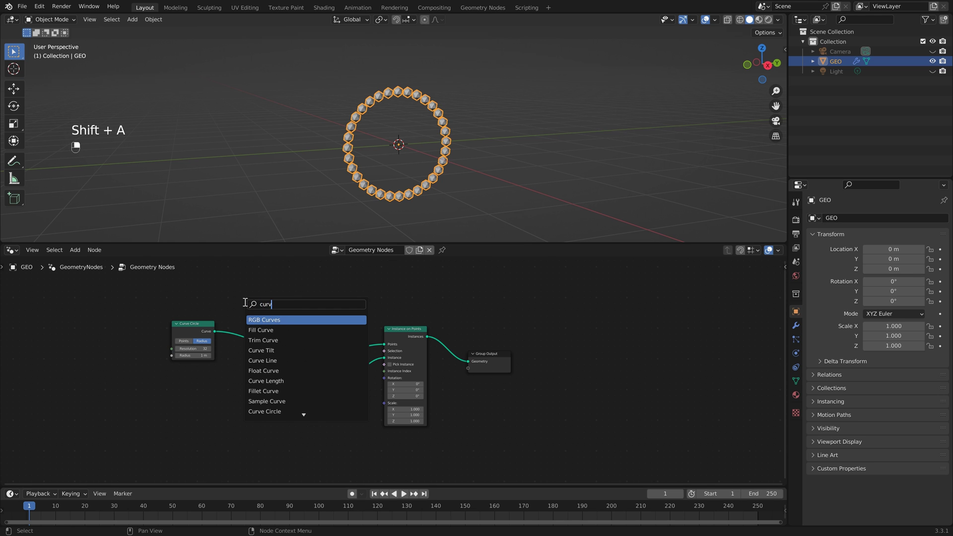
click(266, 320)
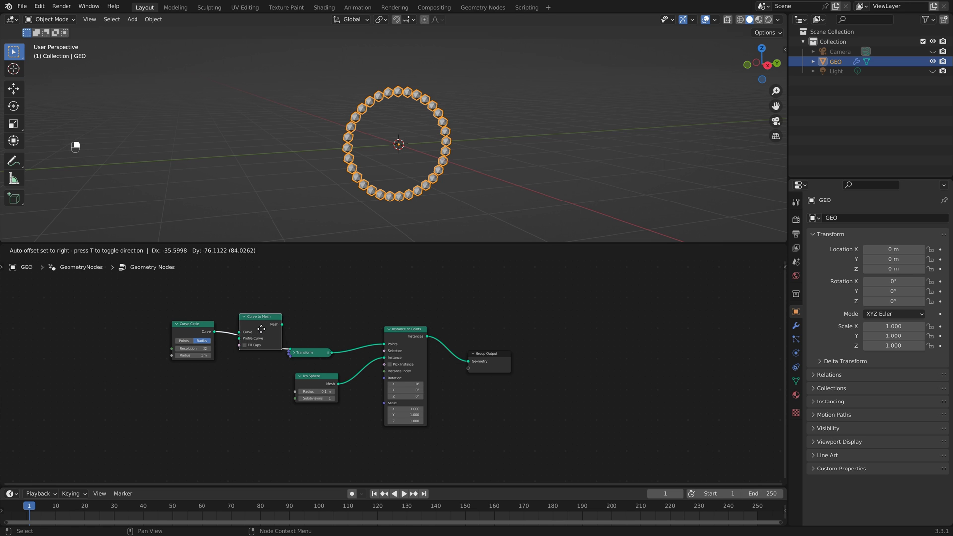
click(250, 330)
click(200, 323)
drag(200, 324, 200, 312)
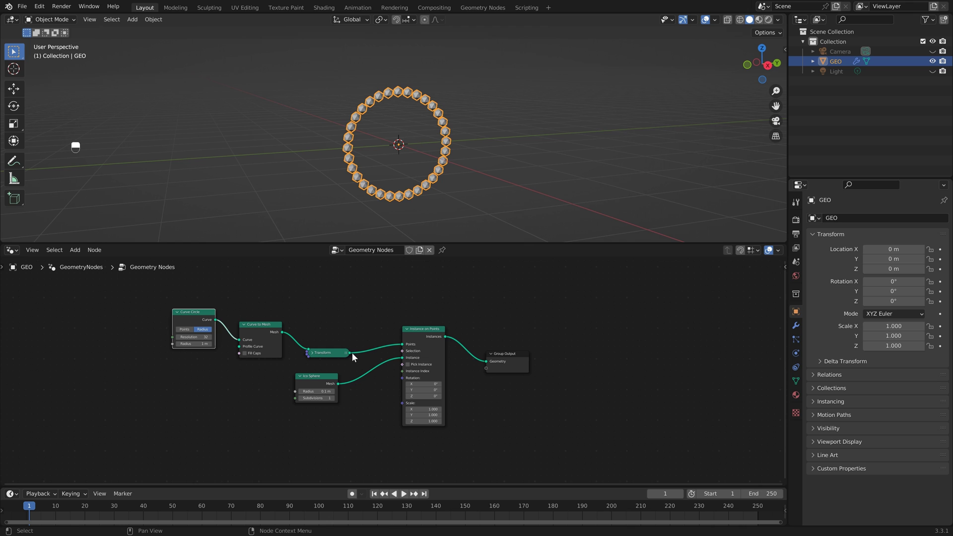
Step: Link Transform directly to Group Output, then duplicate the Curve Circle node and connect the copy to Curve to Mesh's Profile Curve
drag(349, 353, 486, 361)
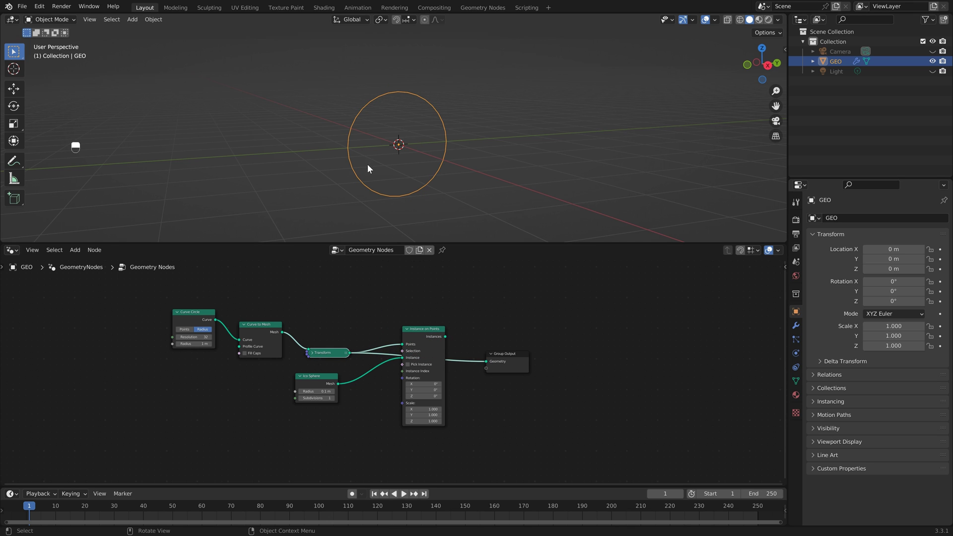
click(189, 314)
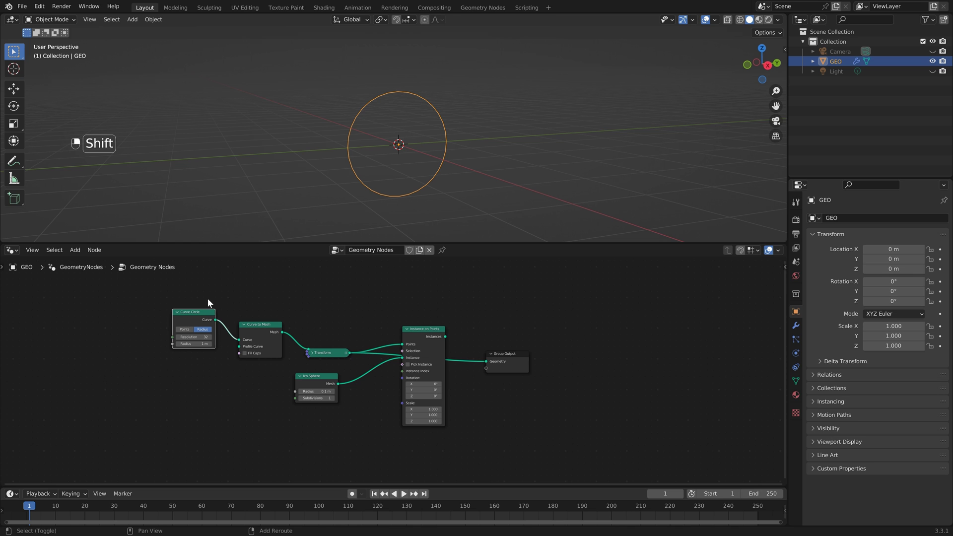
key(shift+d)
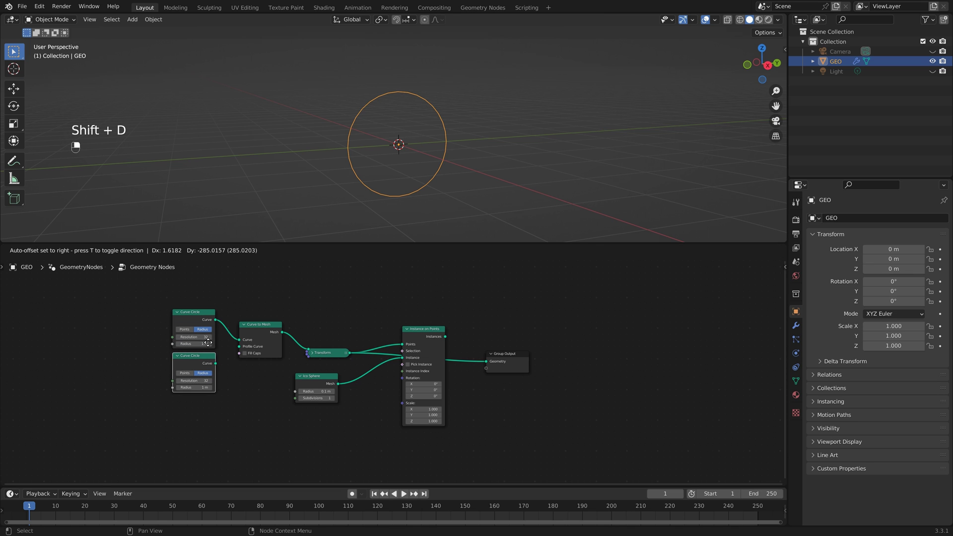
click(209, 343)
drag(215, 364, 241, 347)
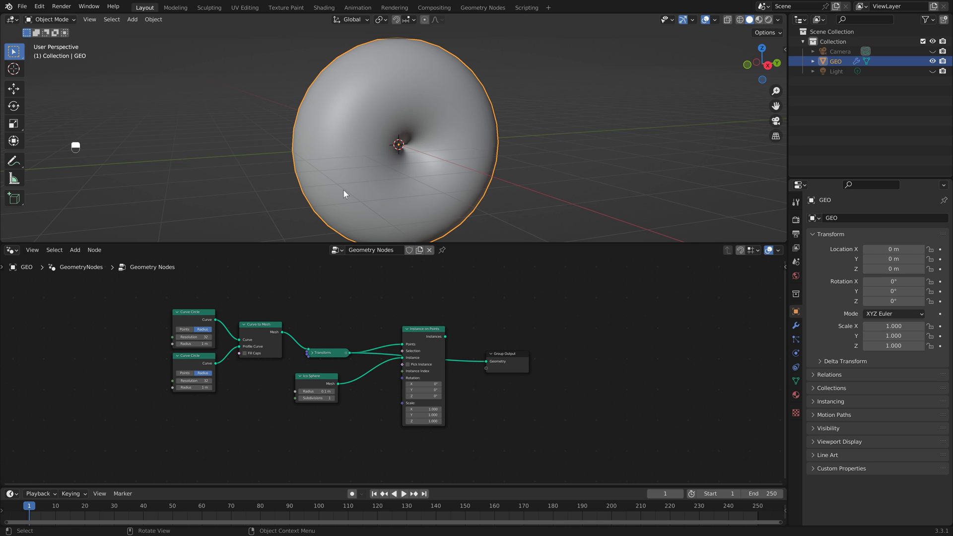
Step: Set the radius of the profile Curve Circle to 0.3 m
click(197, 387)
text(0.3)
key(Return)
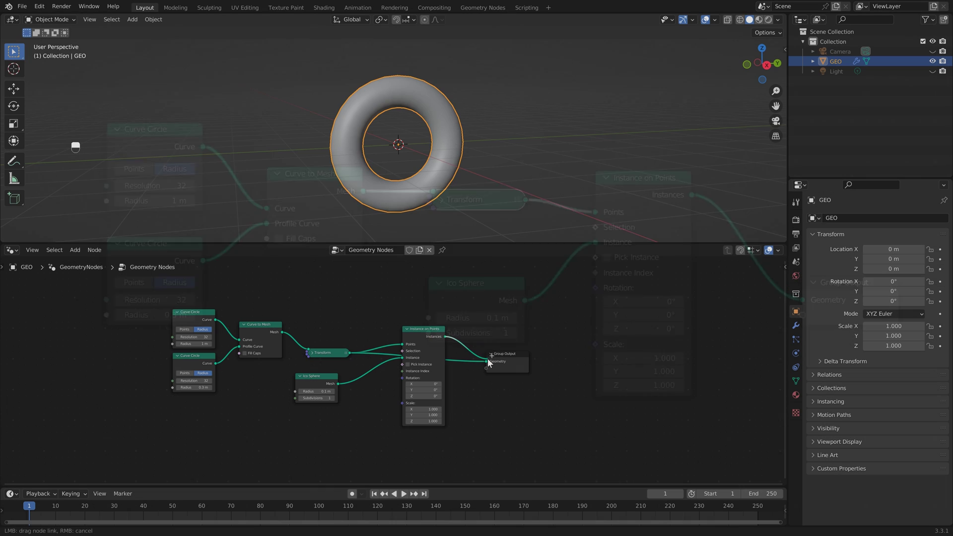
Step: Connect the Instances output of Instance on Points to the Group Output's Geometry input and deselect the object
drag(446, 337, 487, 361)
click(491, 139)
middle_drag(460, 108, 380, 84)
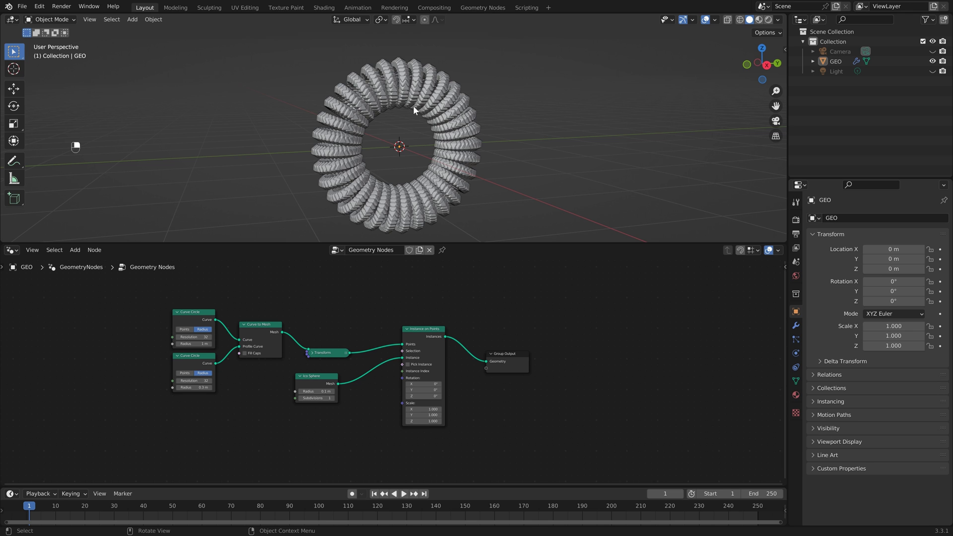
Step: Toggle muting of the Curve to Mesh node to compare the instanced spheres with and without it
key(m)
click(260, 326)
key(m)
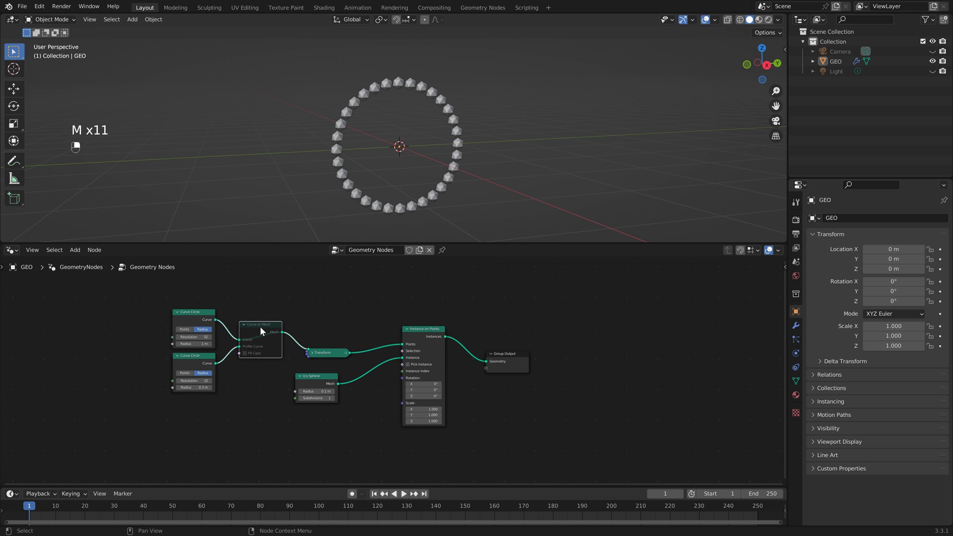
Step: Unmute Curve to Mesh, then insert a Subdivision Surface node between Ico Sphere and Instance on Points with level 3
key(m)
key(shift+a)
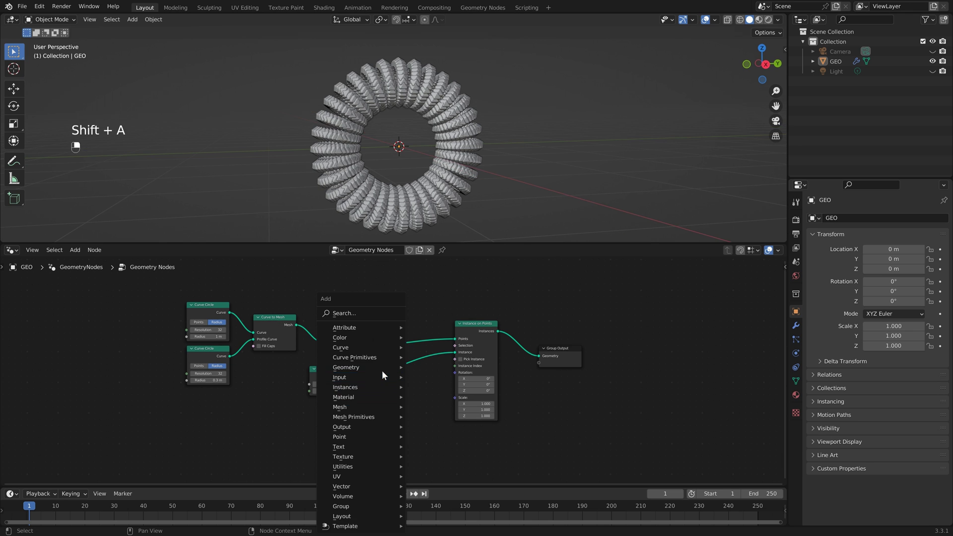
click(365, 315)
text(subdi)
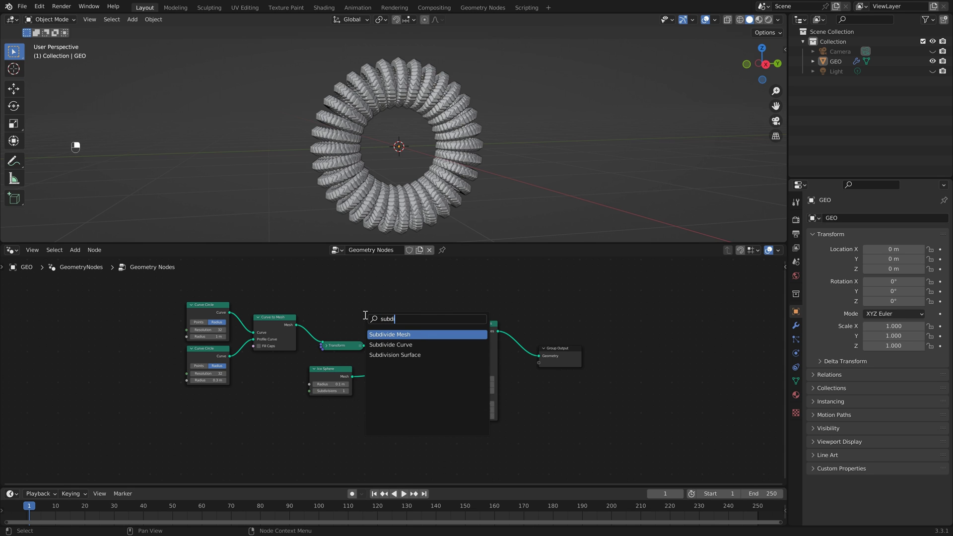
click(431, 356)
click(427, 392)
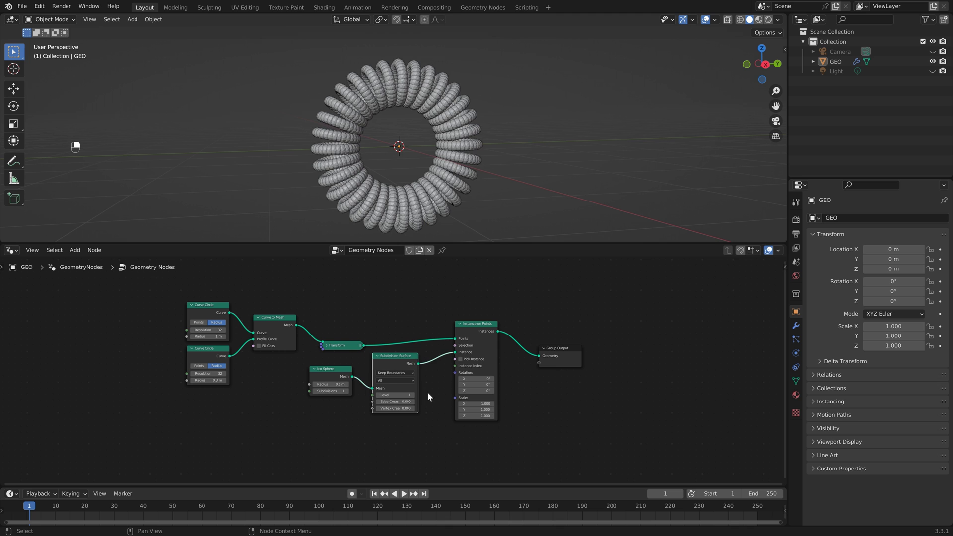
click(419, 395)
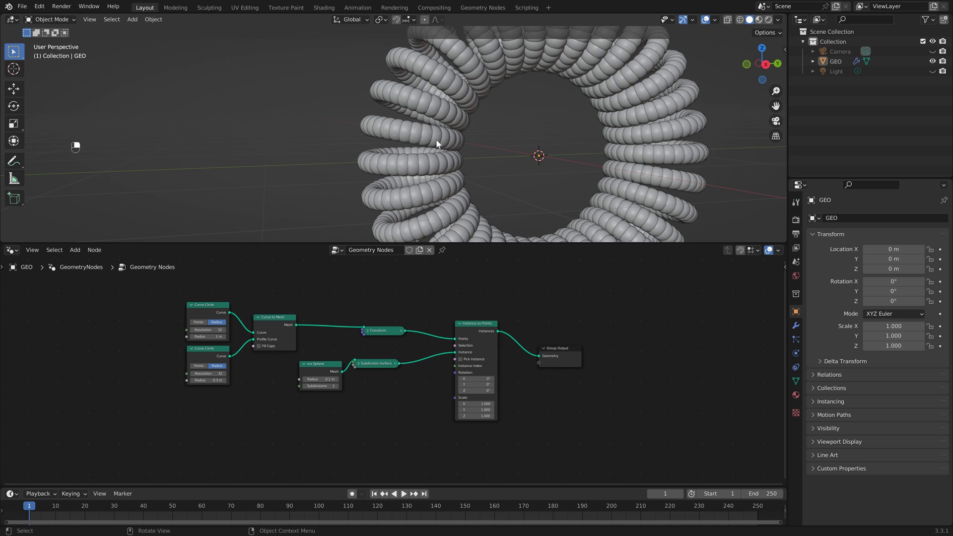
scroll(436, 139, up, 3)
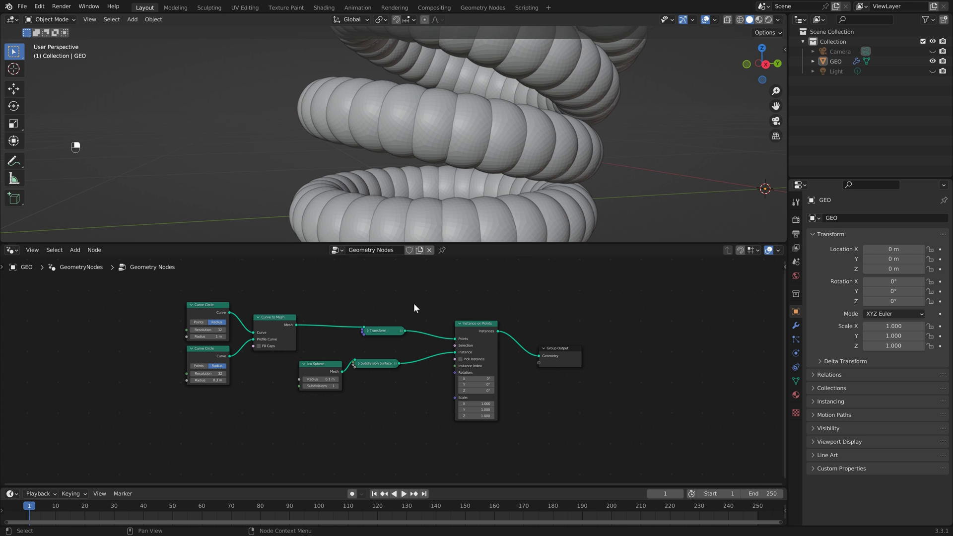
Step: Insert a Set Shade Smooth node between Subdivision Surface and Instance on Points
right_click(514, 124)
key(shift+a)
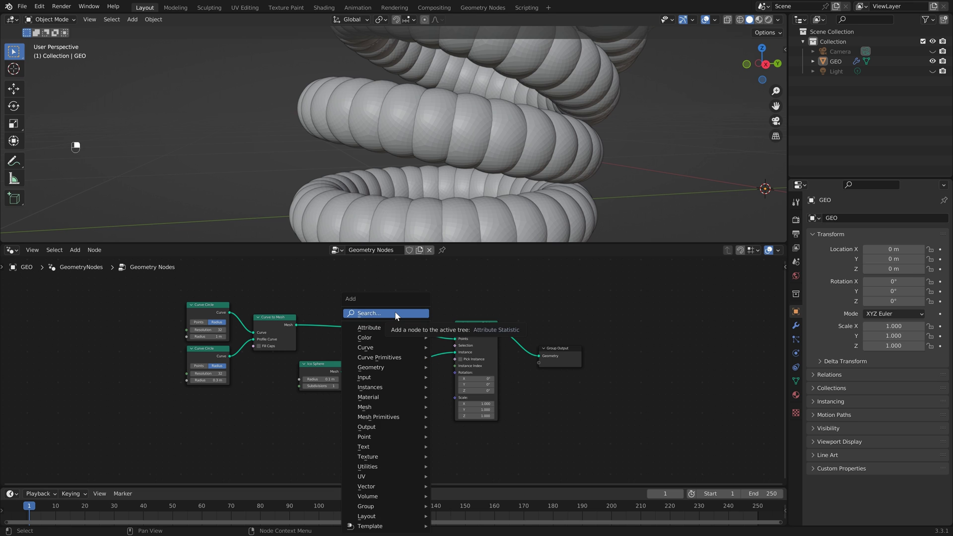
click(394, 311)
text(shade)
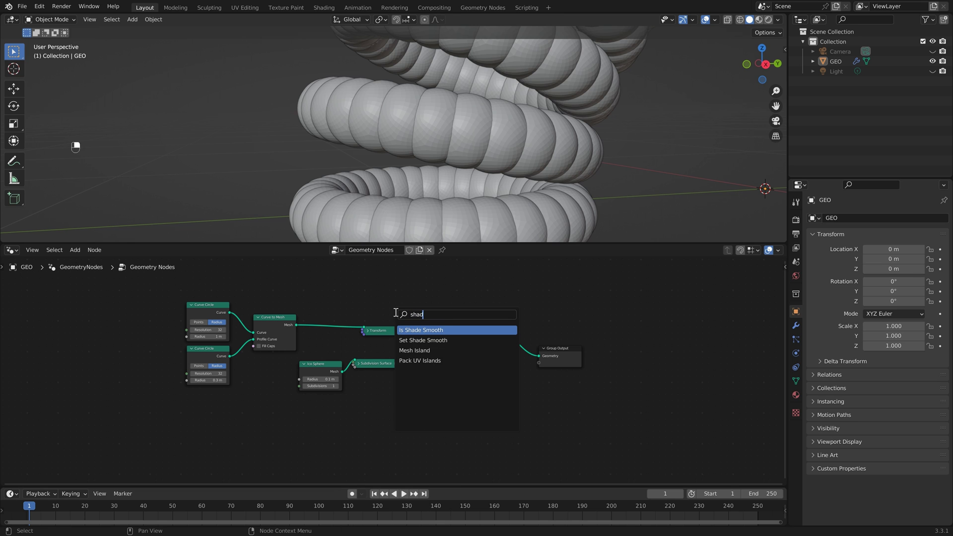
click(409, 341)
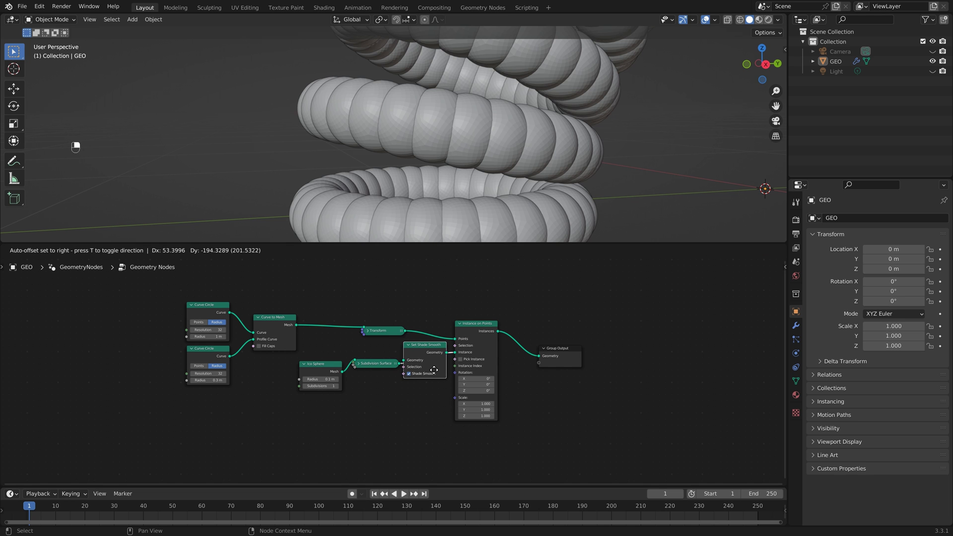
click(434, 370)
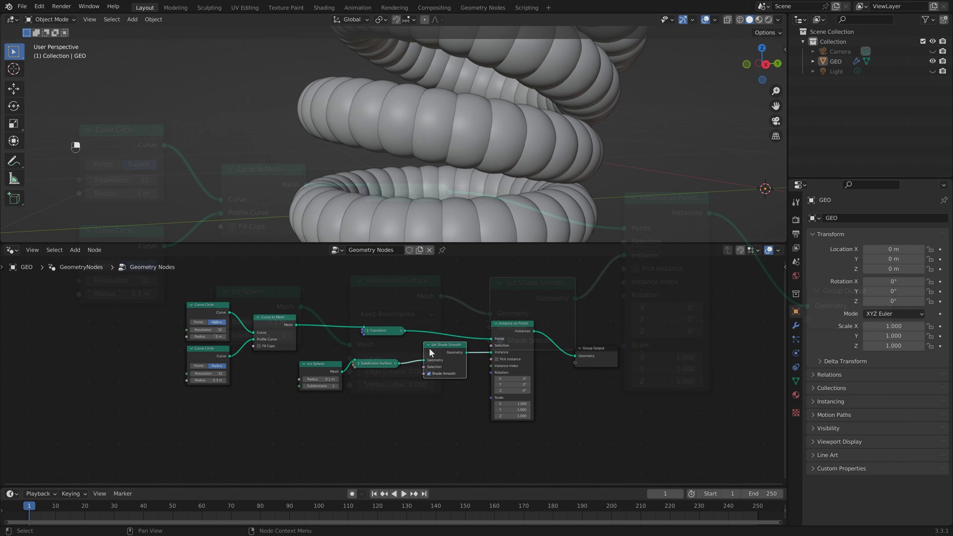
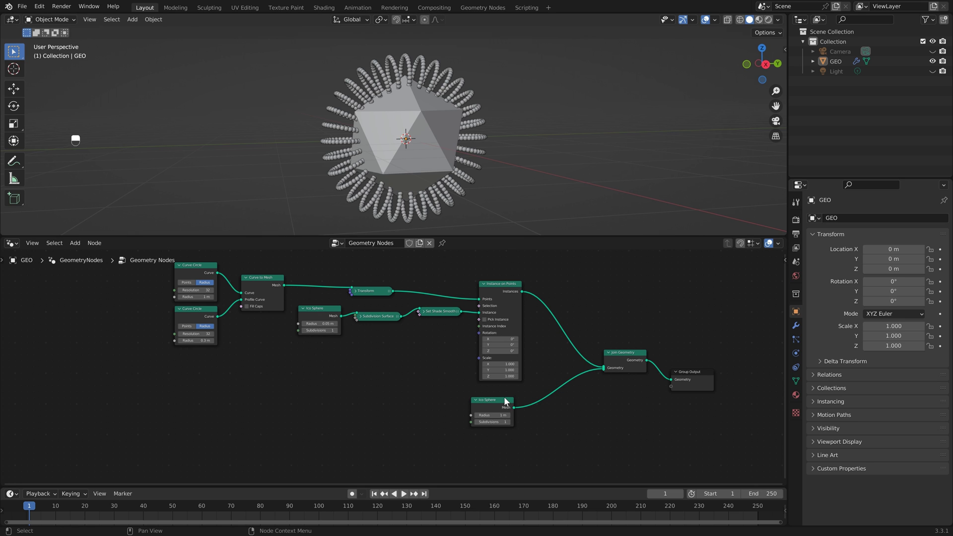
Step: Set the radius of the Ico Sphere feeding Join Geometry to 0.25 m and move its node farther from Join Geometry
click(495, 416)
text(25)
key(Return)
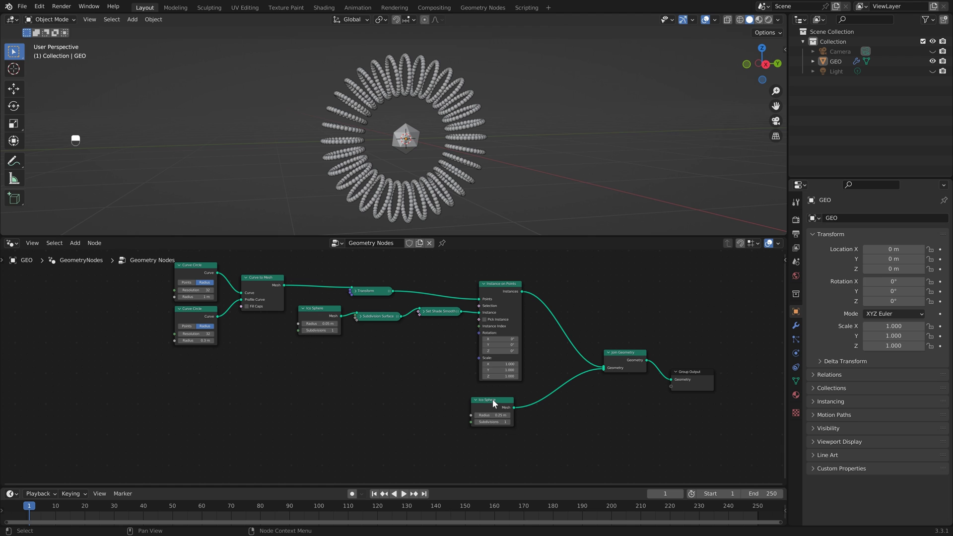
drag(493, 400, 432, 404)
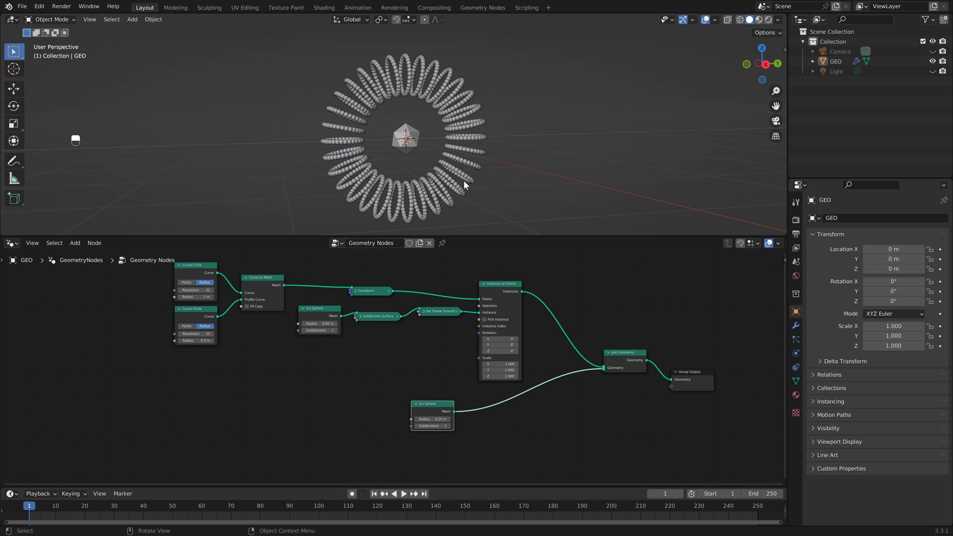
Step: Insert a Transform node between the 0.25 m Ico Sphere and Join Geometry and set its Z translation to -1 m
key(shift+a)
click(477, 392)
click(520, 414)
mouse_move(521, 413)
middle_down()
mouse_move(486, 356)
mouse_move(517, 410)
middle_up()
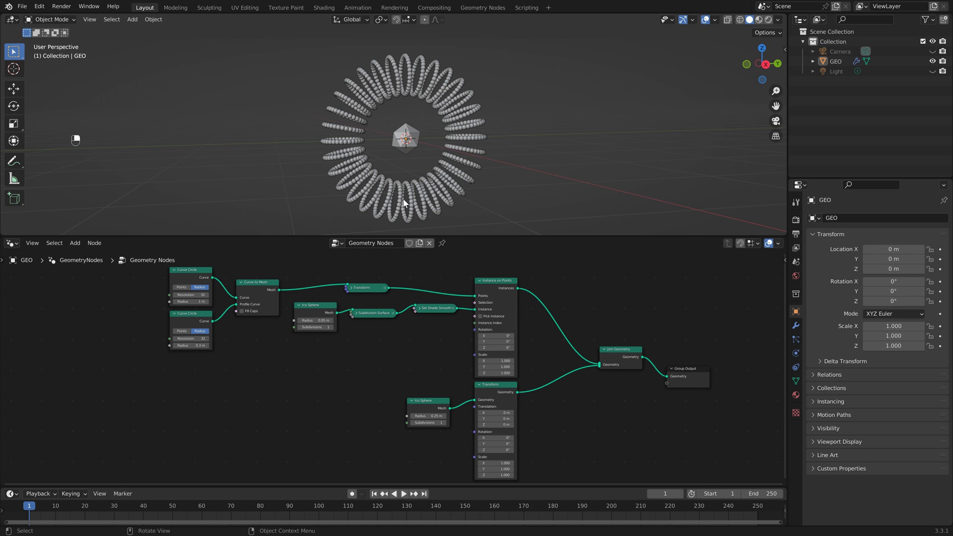
scroll(461, 361, up, 1)
drag(469, 361, 461, 361)
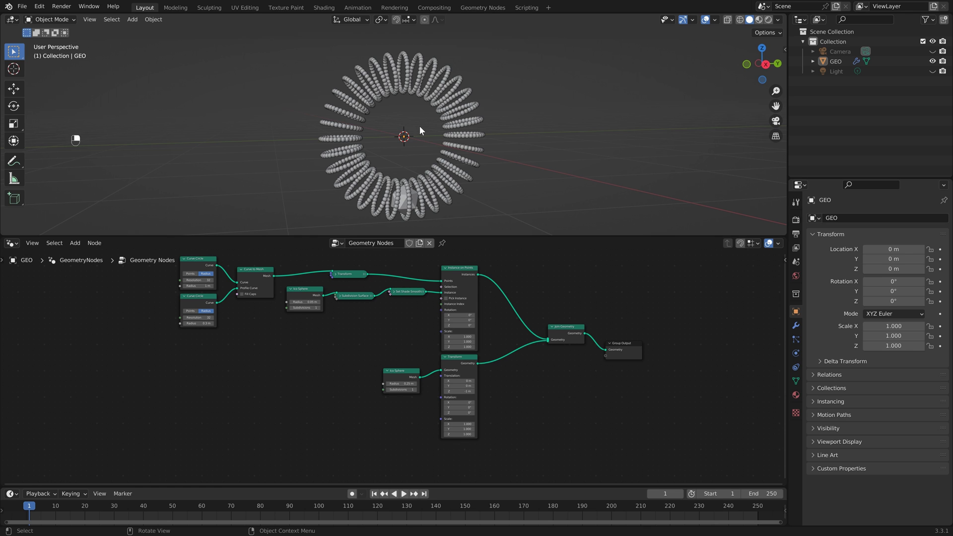
Step: Insert a second Transform node between the lower Transform and Join Geometry
key(shift+a)
click(516, 313)
text(t)
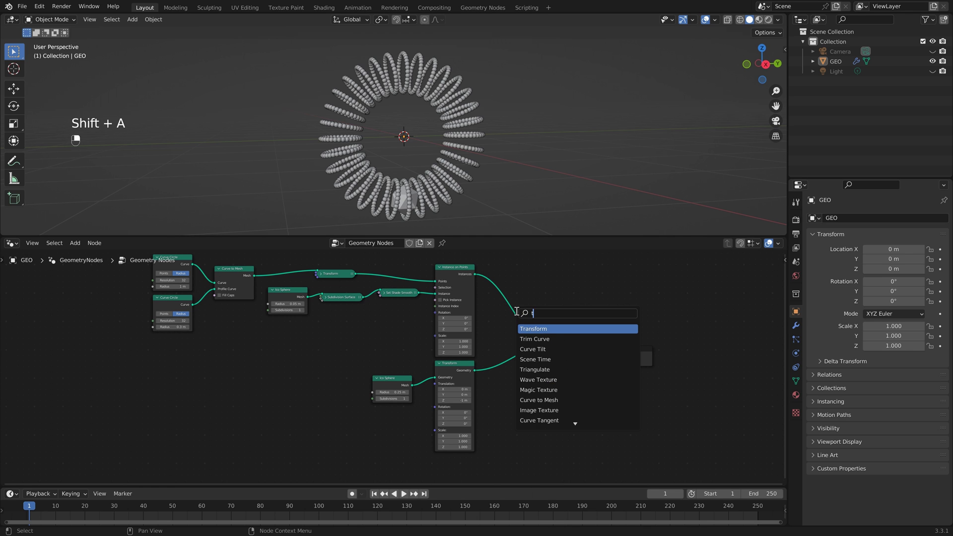
text(ra)
key(Return)
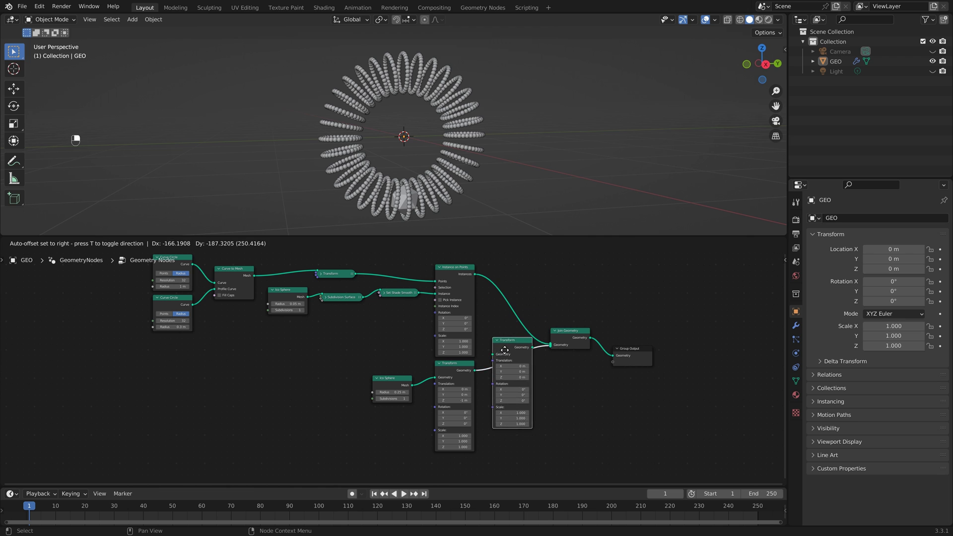
click(506, 369)
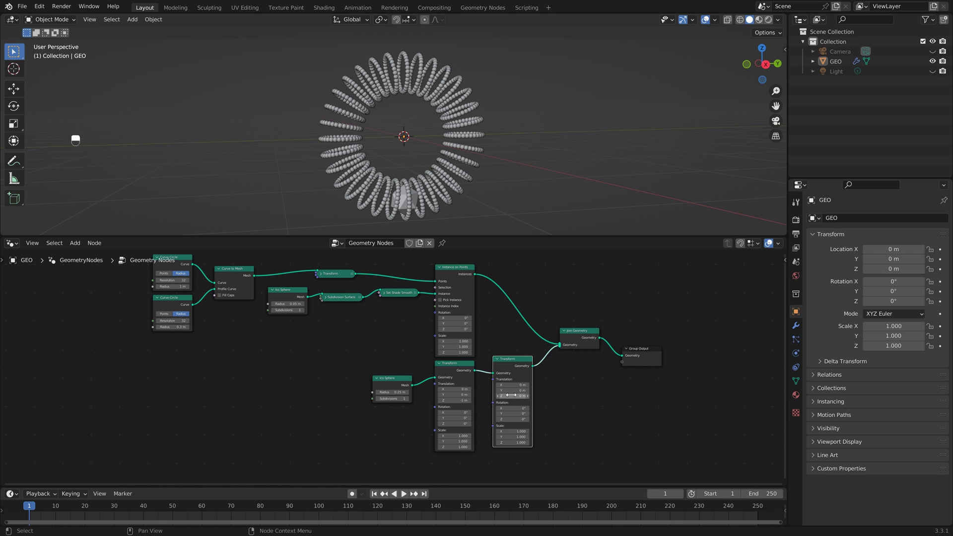
Step: Try rotating the sphere about X with the second Transform node, and reset the X rotation to 0°
drag(519, 409, 497, 396)
click(514, 409)
text(0)
key(Return)
Step: Keyframe the second Transform's X rotation at 0° on frame 1, then select the torus object and turn off the viewport overlays
scroll(532, 404, up, 2)
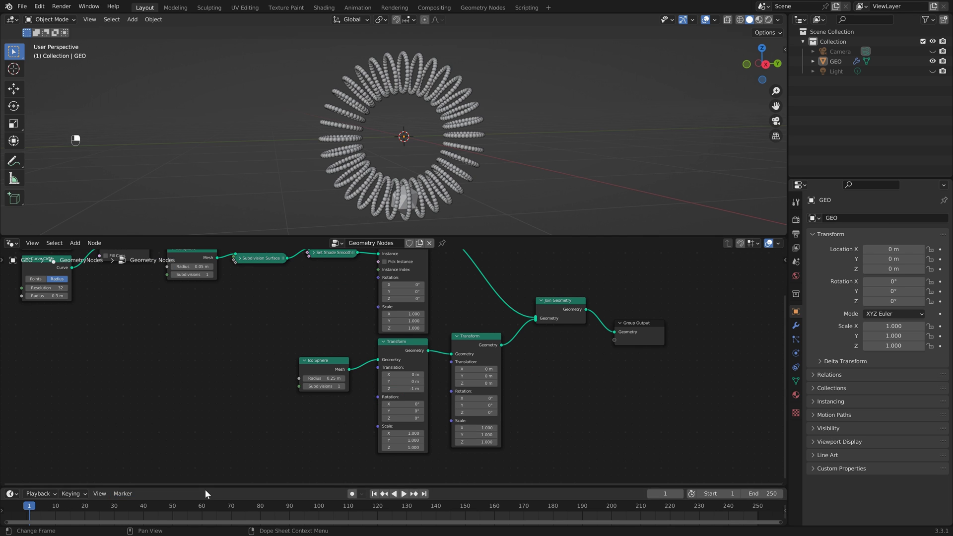
right_click(468, 398)
click(452, 380)
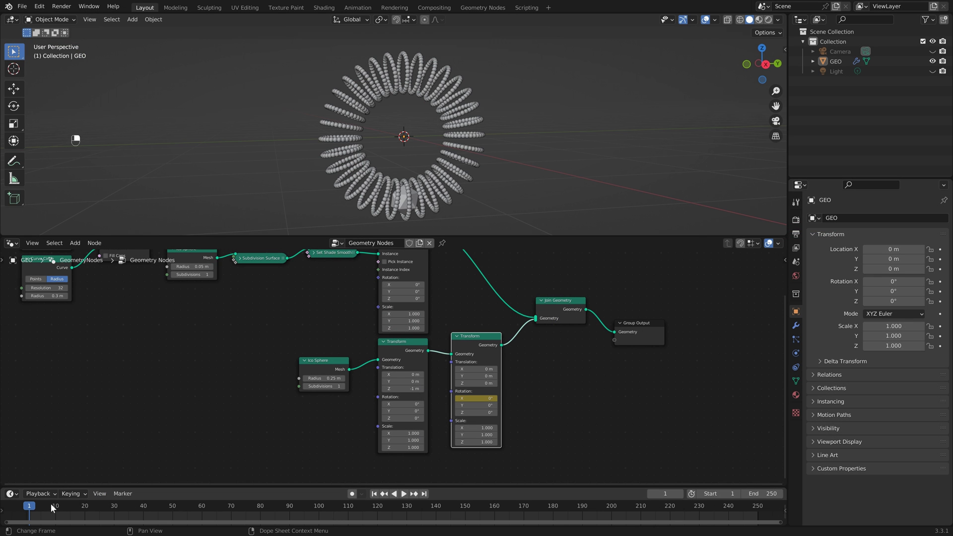
click(475, 108)
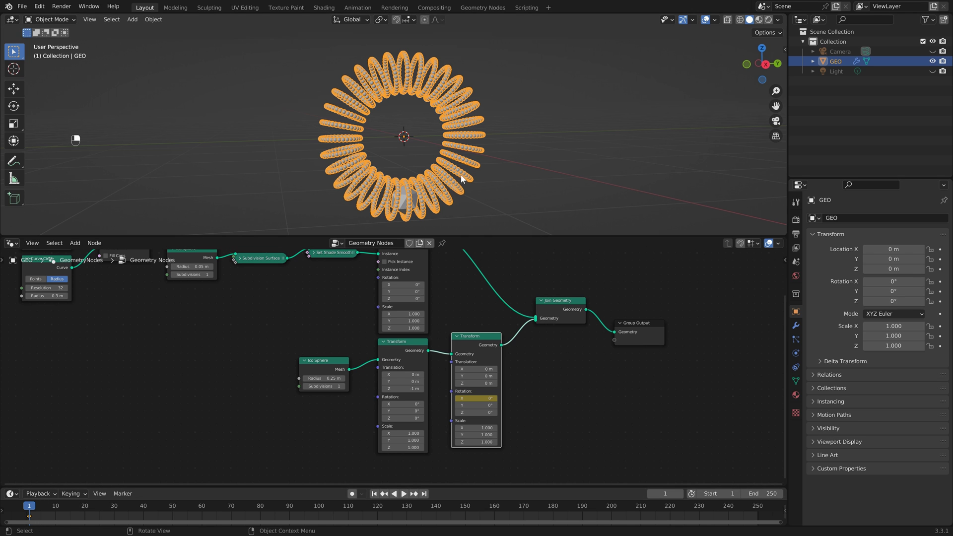
click(705, 20)
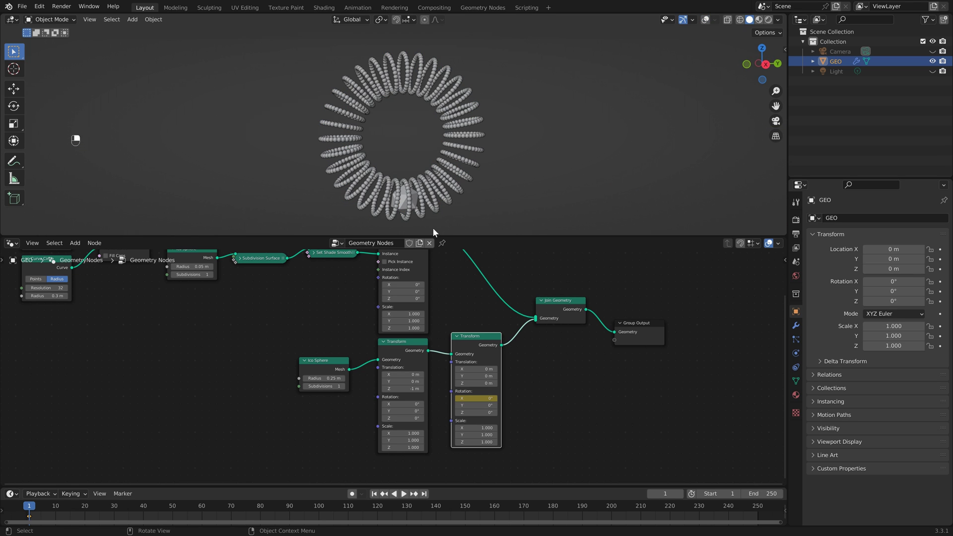
Step: Go to frame 251 and keyframe the second Transform's X rotation at 1080°
click(424, 495)
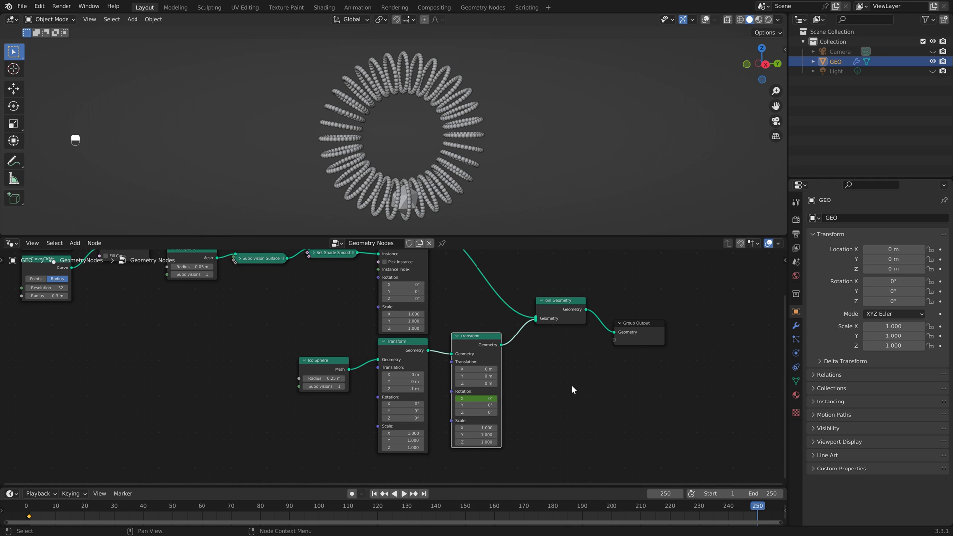
key(Right)
click(488, 399)
text(1)
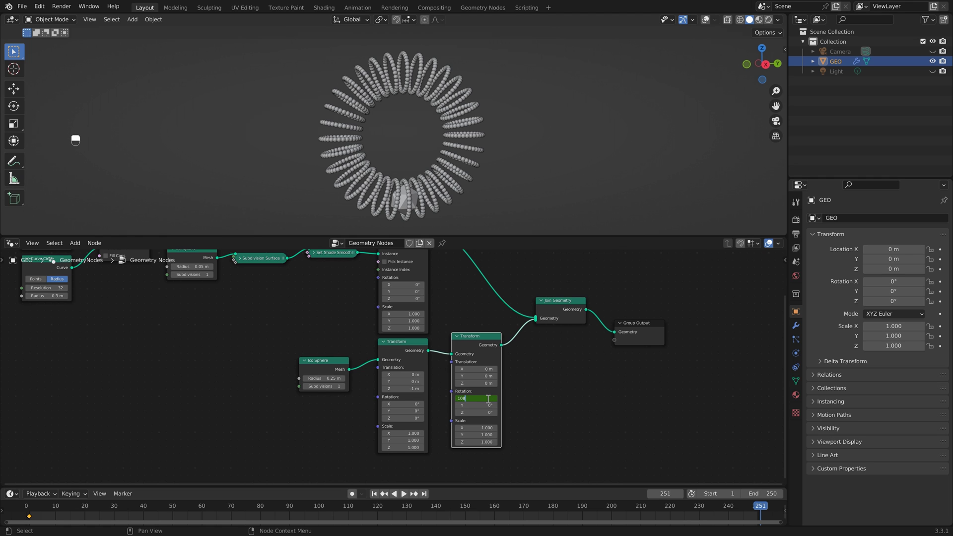
text(080)
key(Return)
right_click(484, 399)
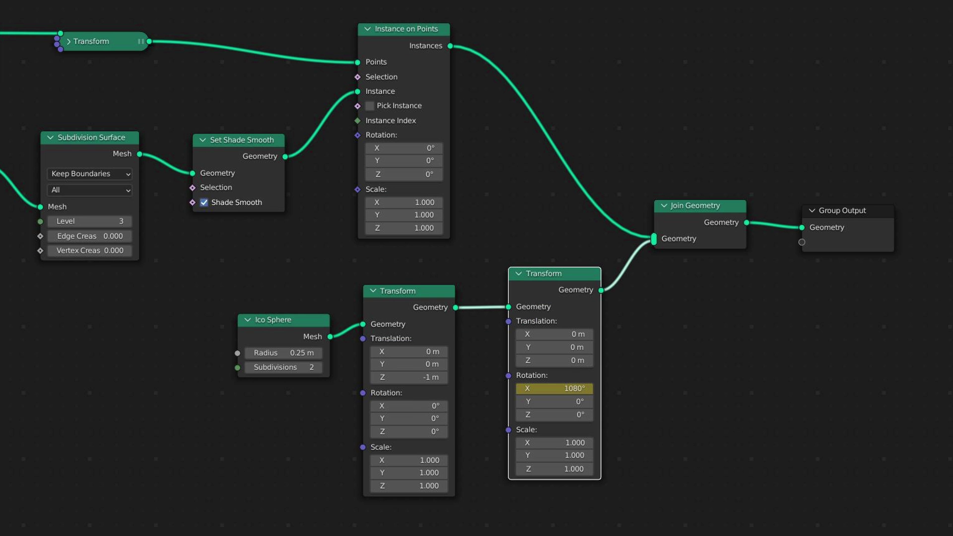
Step: Play back the rotation animation, stop it, and set the keyframes' interpolation to Linear
key(space)
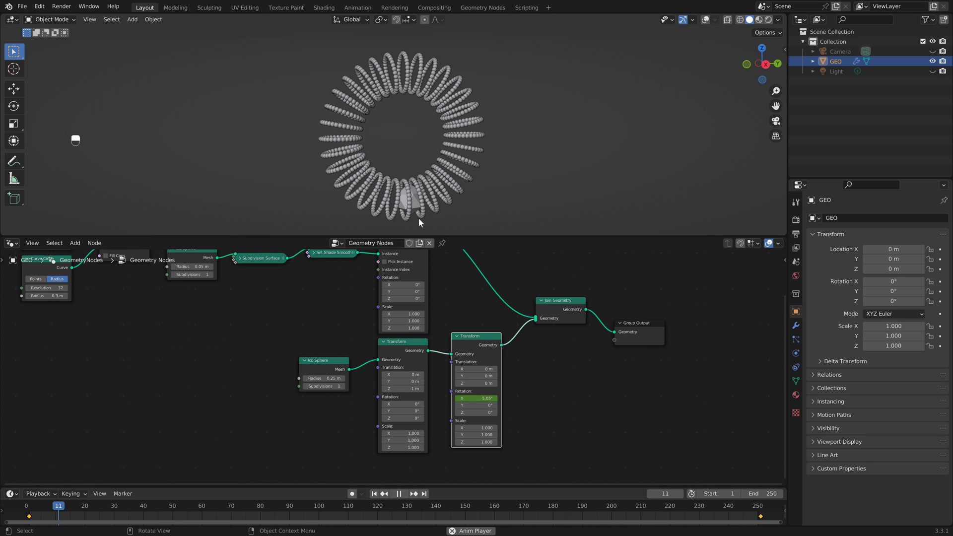
key(Escape)
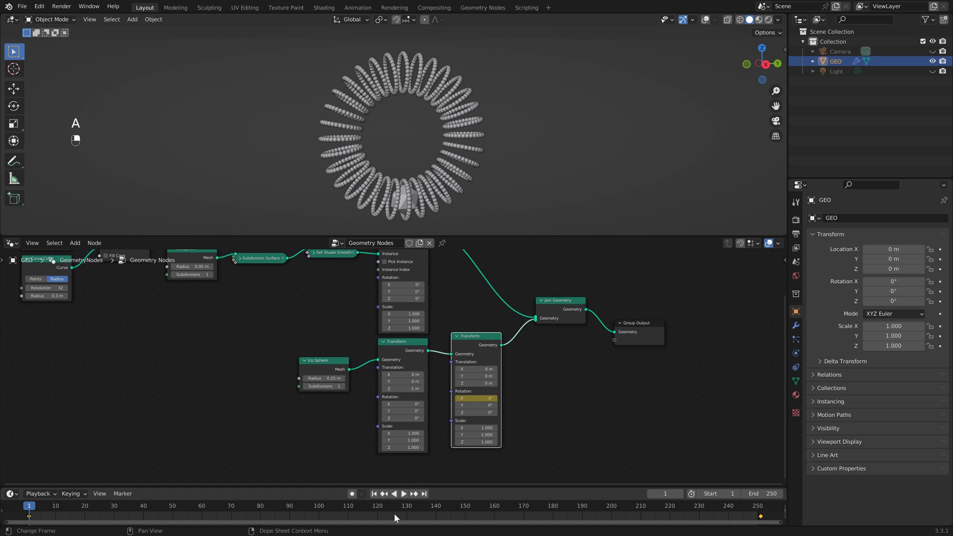
key(t)
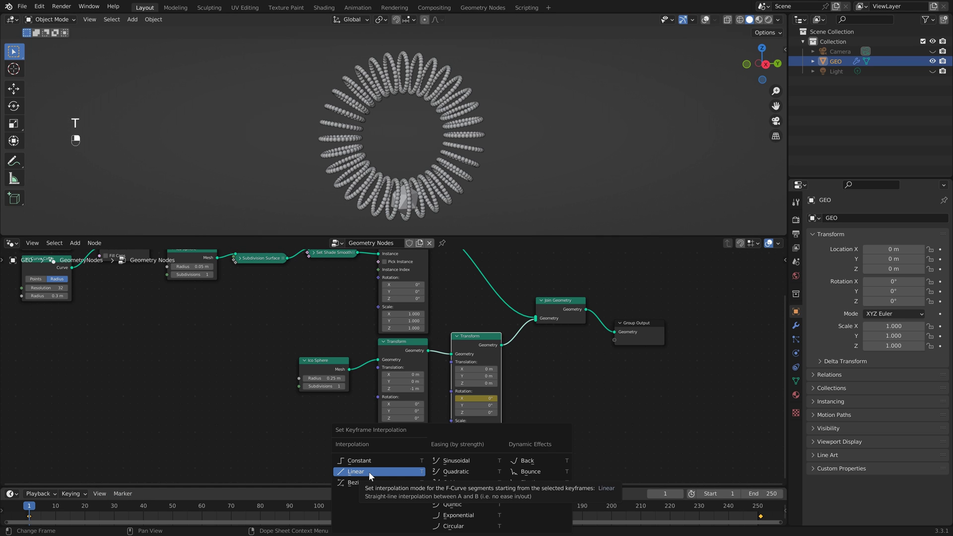
click(369, 472)
key(Home)
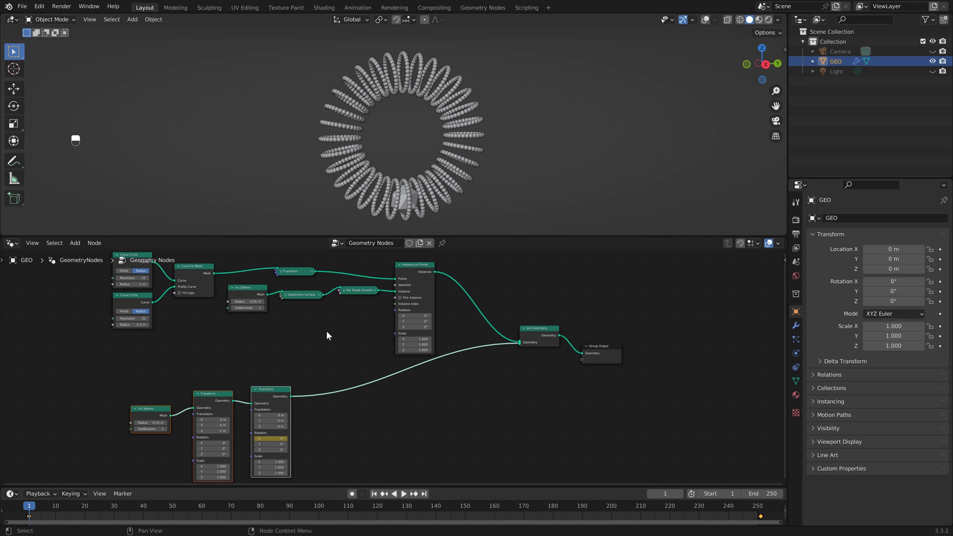
Step: Add a Geometry Proximity node targeting the second Transform's geometry, connect its Distance to Instance on Points' Scale, and play the animation
key(shift+a)
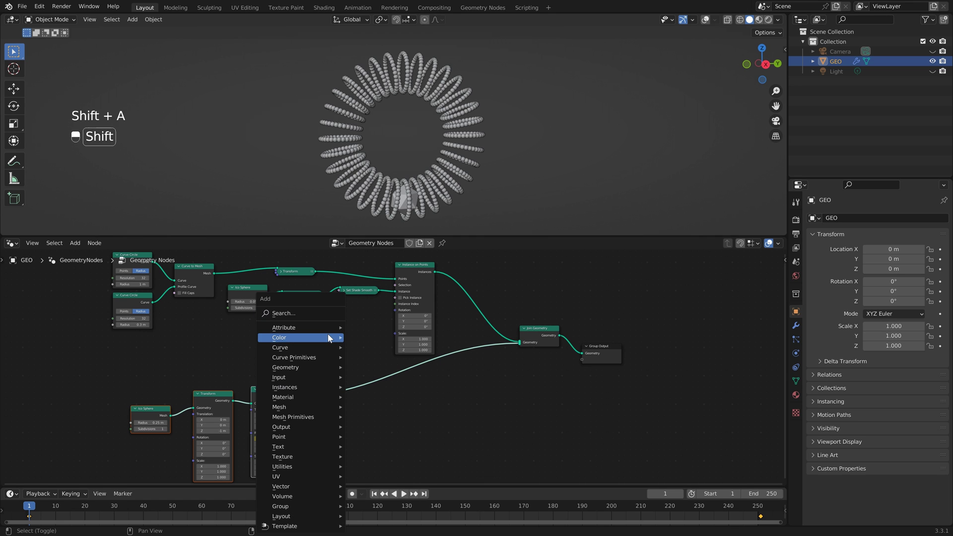
click(323, 313)
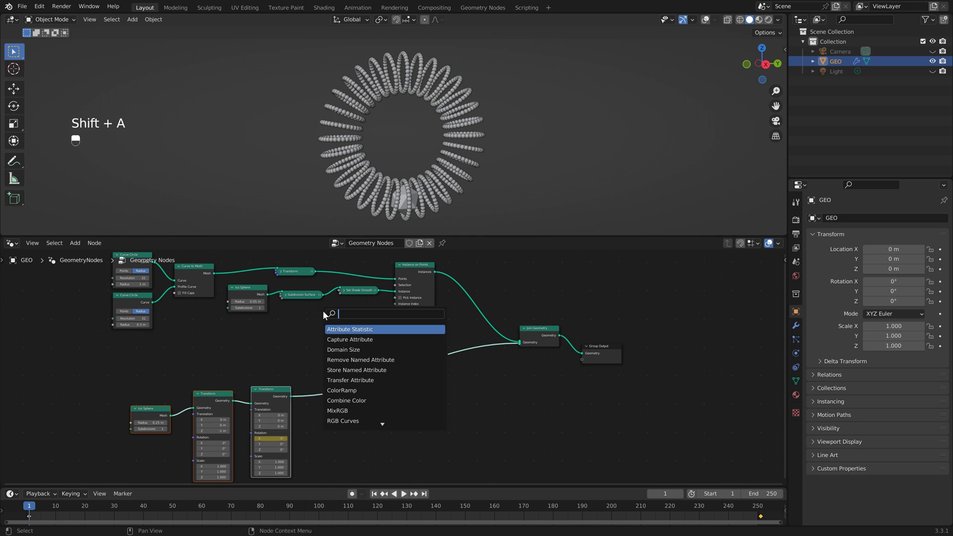
text(prox)
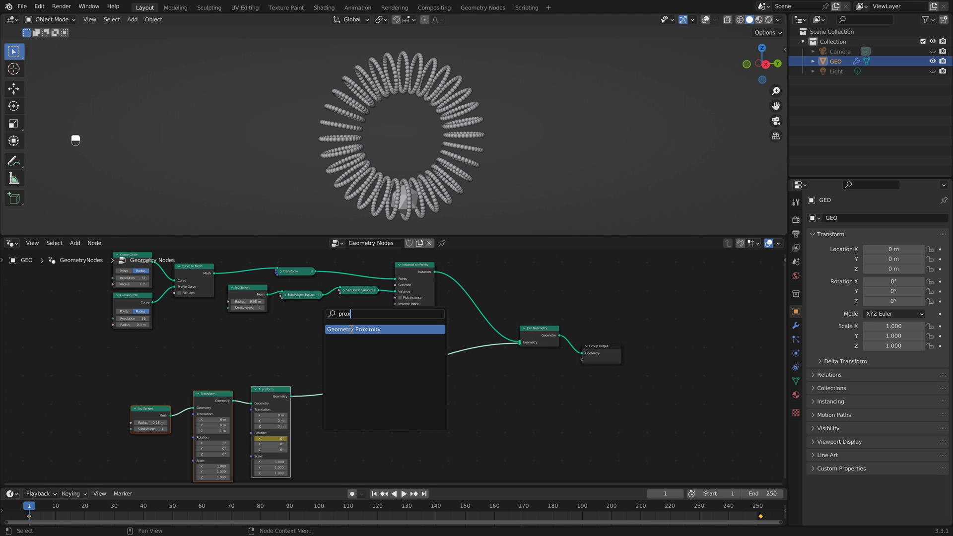
click(351, 329)
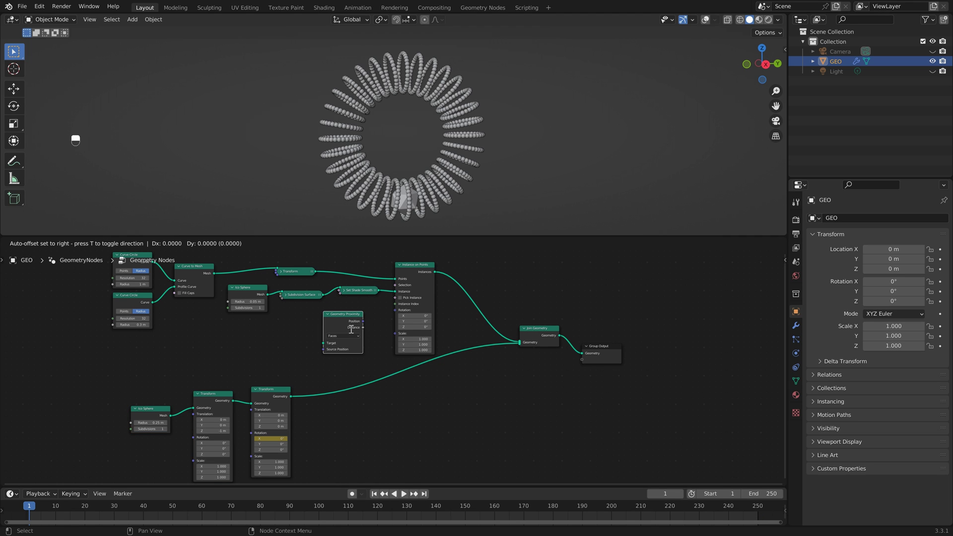
click(340, 344)
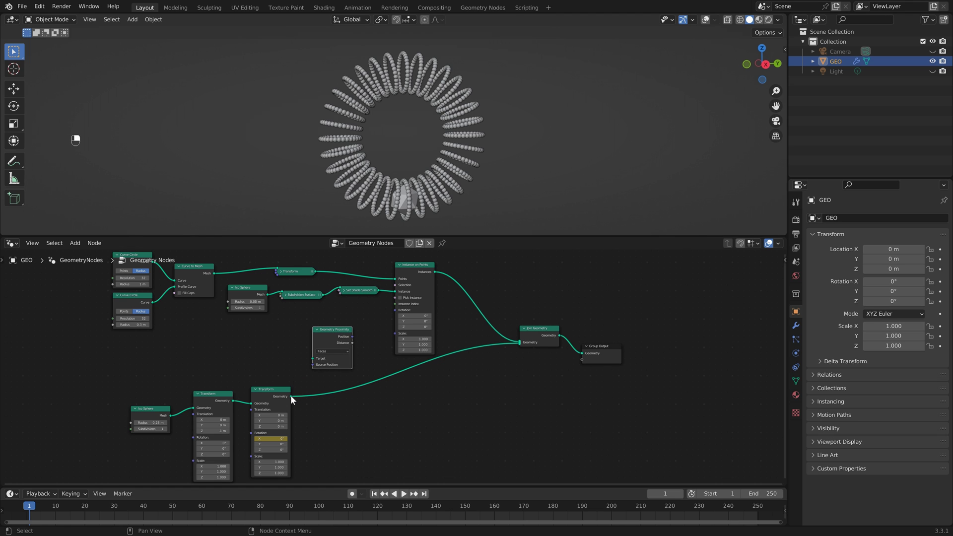
drag(292, 396, 392, 332)
key(space)
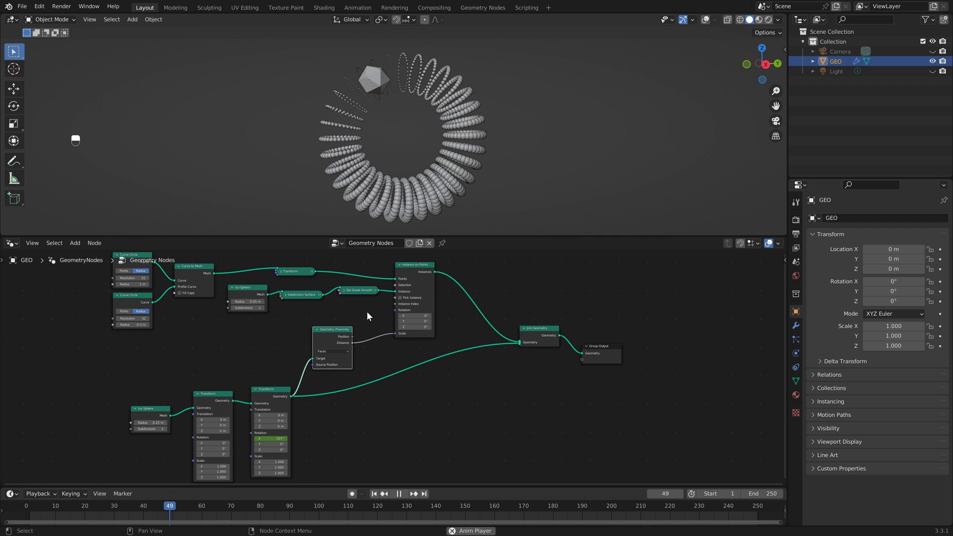
Step: Add a Math node on the link between Geometry Proximity's Distance and Instance on Points' Scale
shift+middle_drag(368, 312, 444, 302)
key(shift+a)
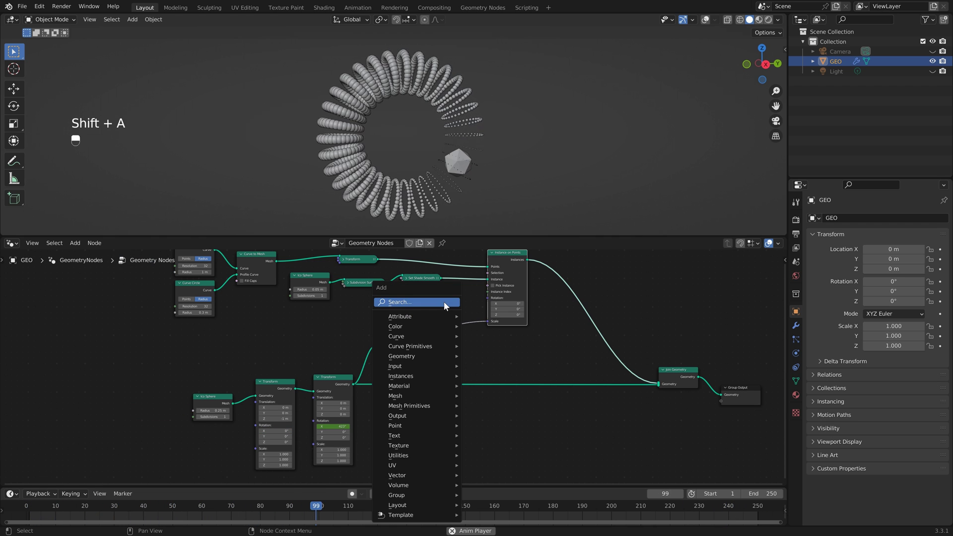
text(math)
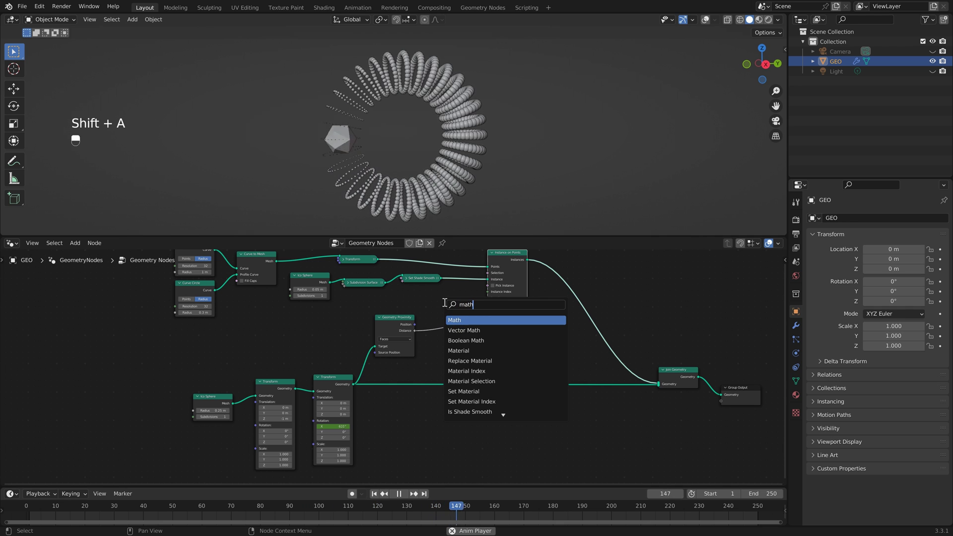
key(Return)
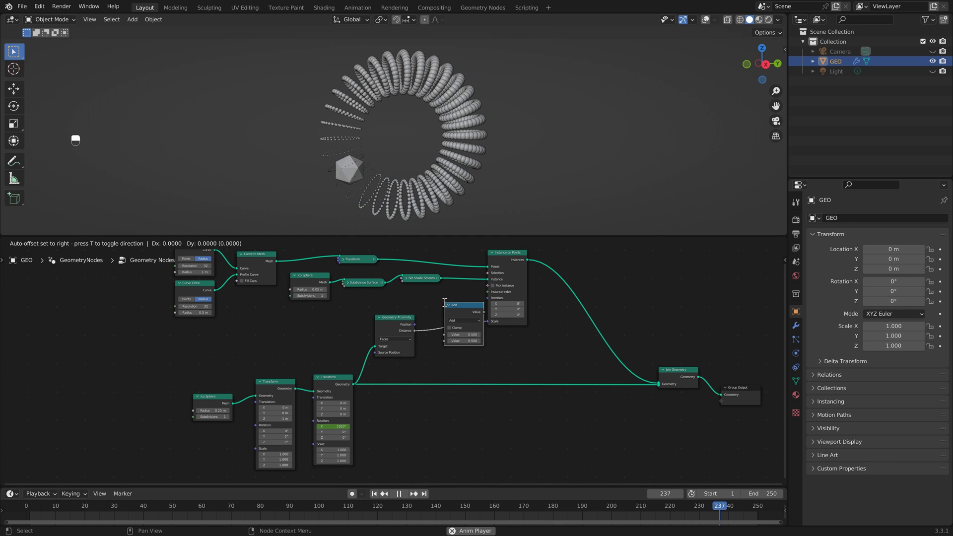
click(429, 302)
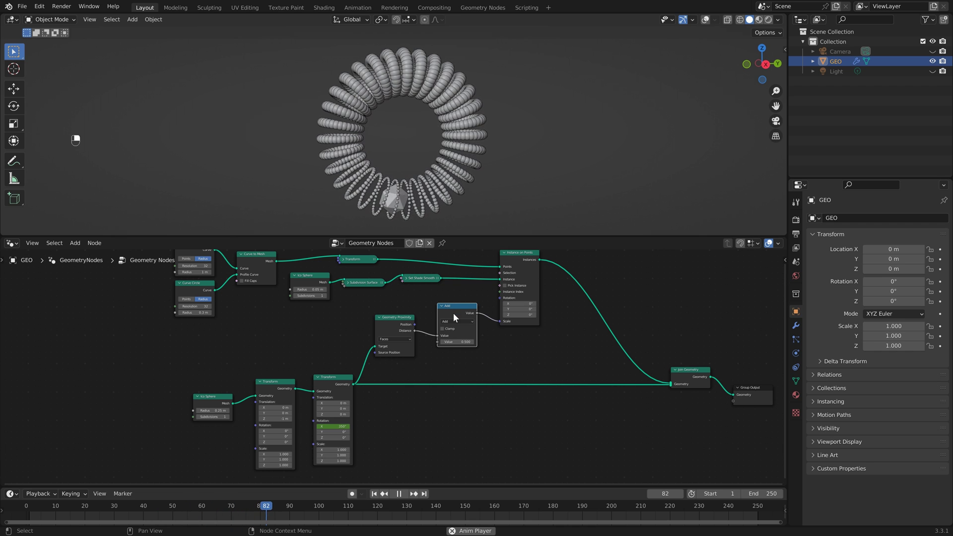
Step: Try successive operations on the Math node, including Sign, Truncate and Hyperbolic Cosine, and settle on Fraction
ctrl+scroll(461, 321, down, 13)
ctrl+scroll(461, 320, down, 2)
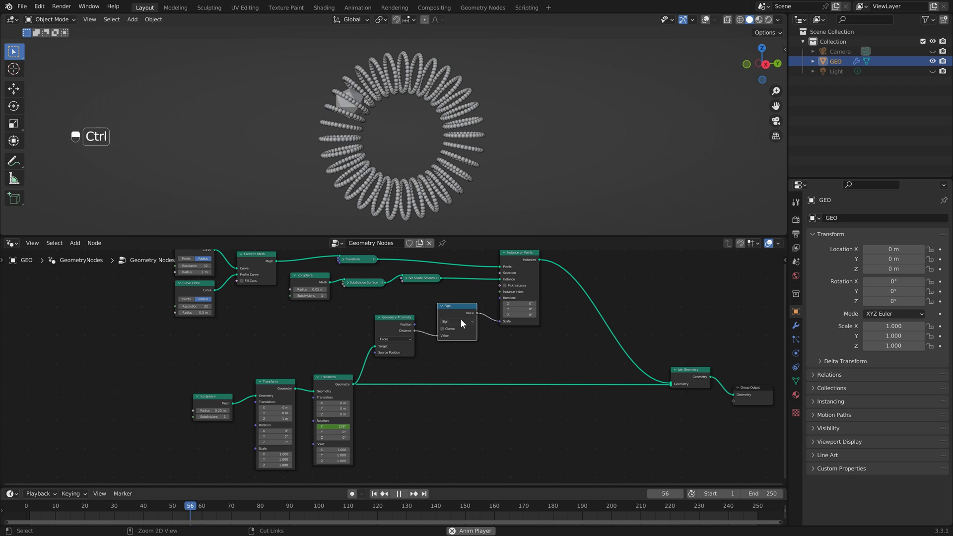
ctrl+scroll(461, 320, down, 6)
ctrl+scroll(460, 320, down, 3)
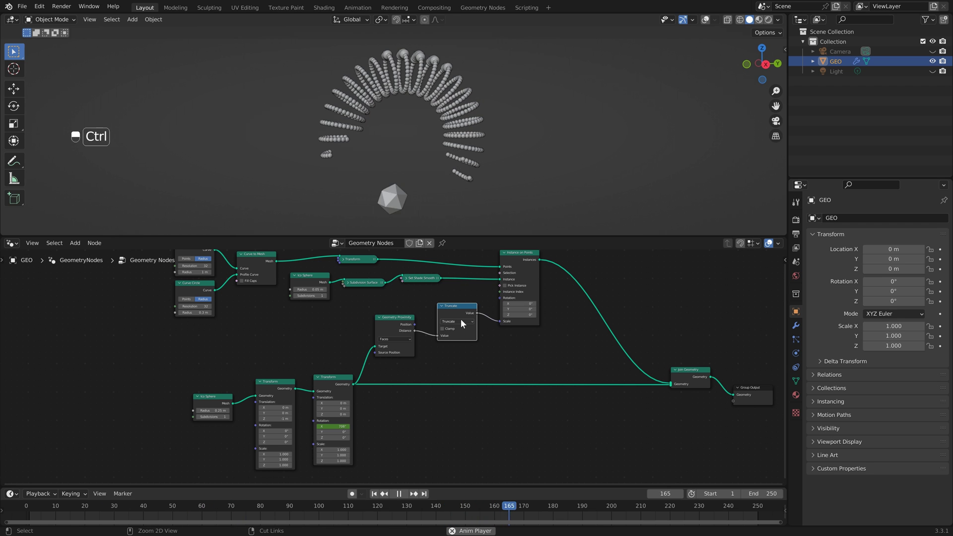
ctrl+scroll(461, 320, down, 15)
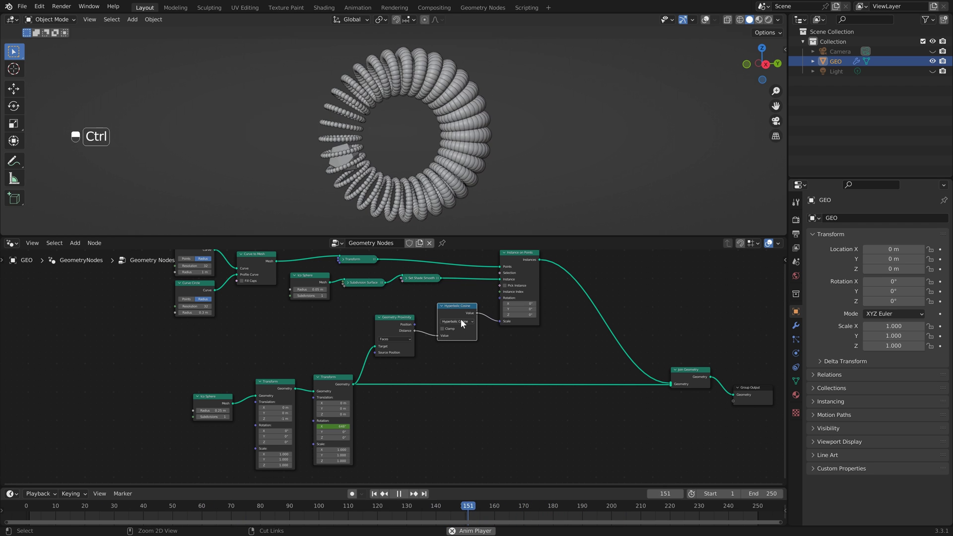
ctrl+scroll(461, 321, down, 3)
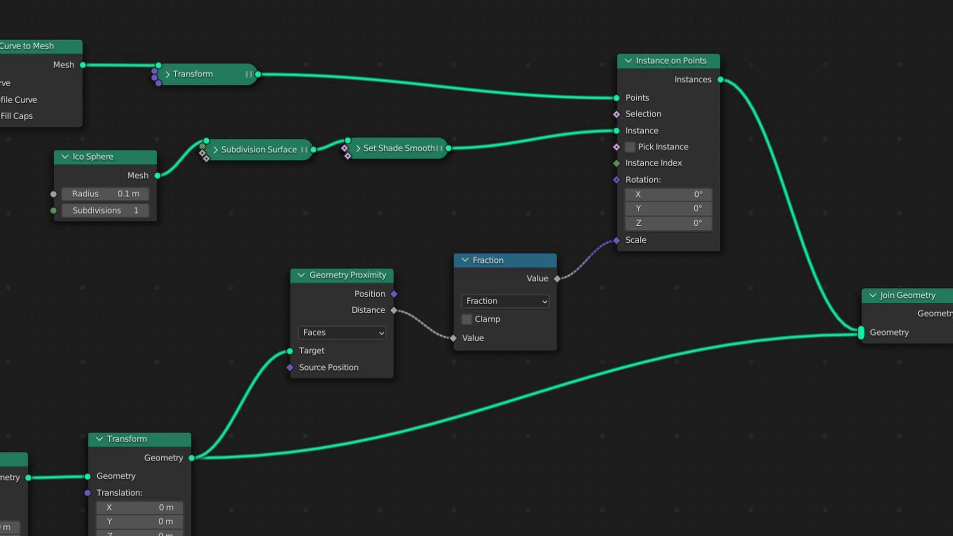
Step: Insert a Map Range node between the Fraction node and Instance on Points' Scale
key(shift+a)
text(ma)
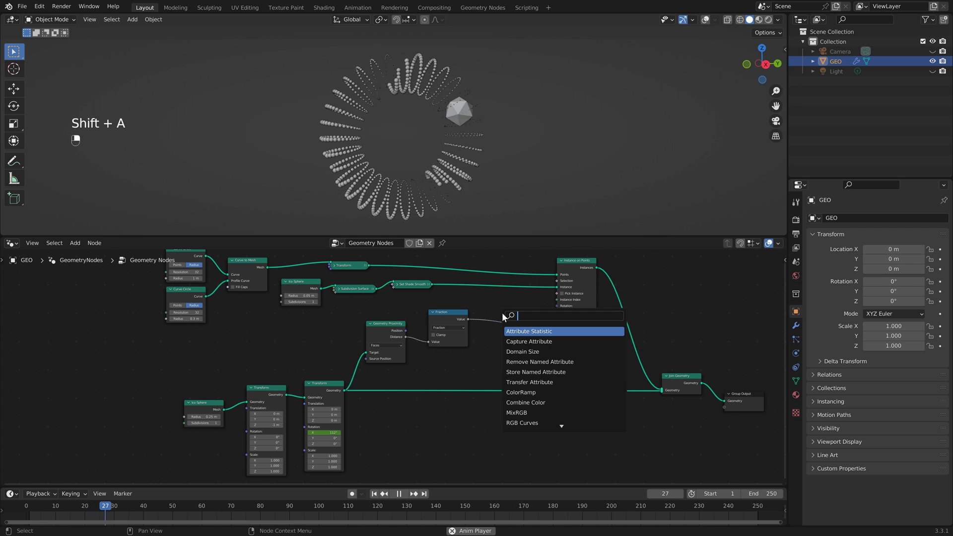
text(p)
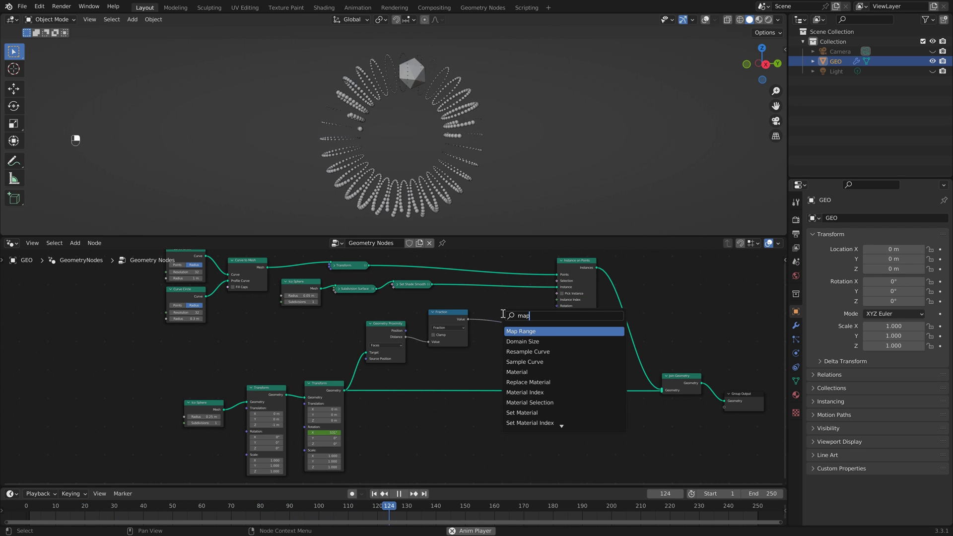
key(Return)
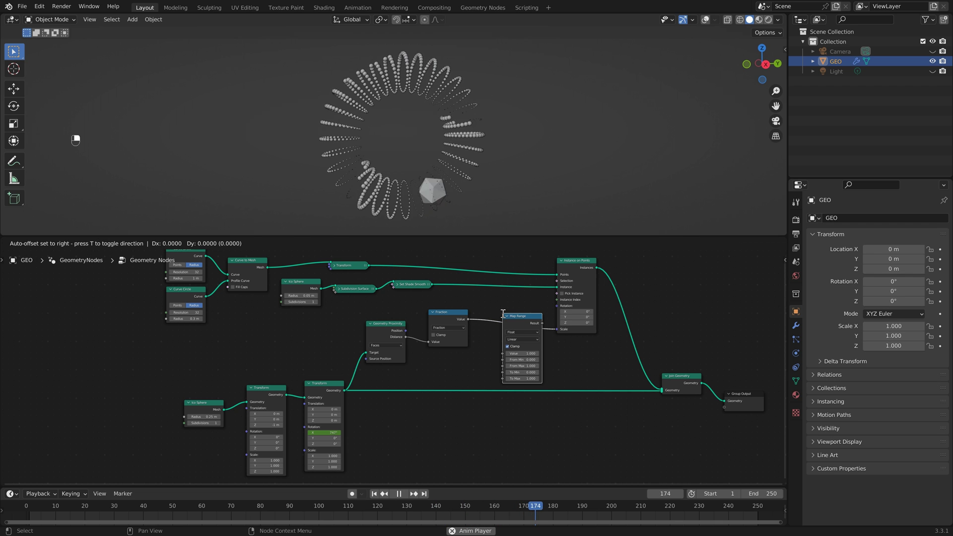
click(495, 304)
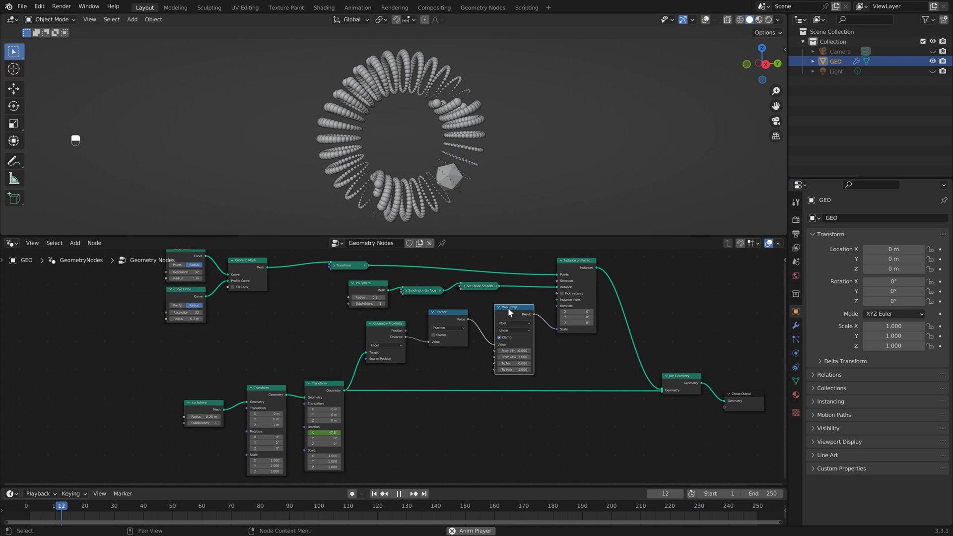
drag(510, 312, 509, 305)
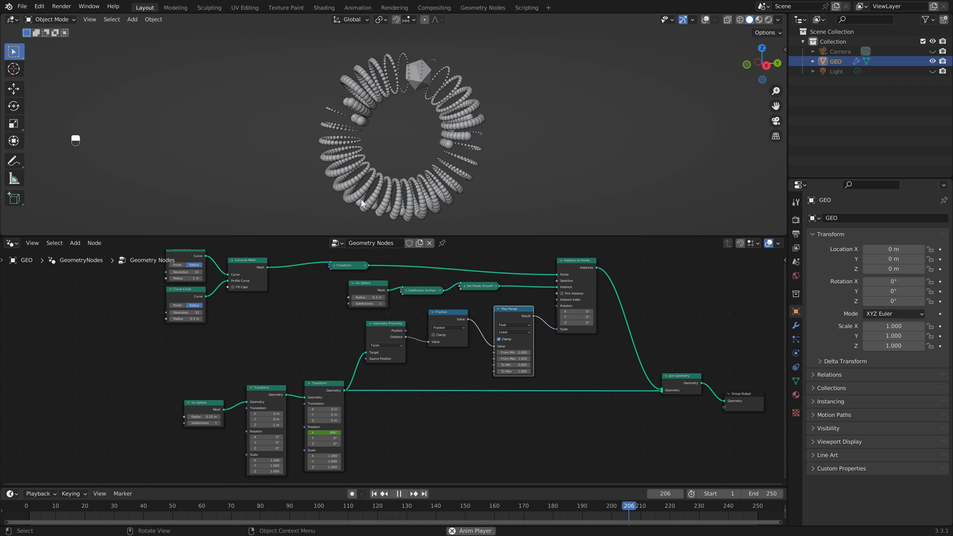
Step: Duplicate the 1 m Curve Circle node below the main chain, connect its Curve to Join Geometry, and stop playback
middle_drag(581, 379, 521, 353)
scroll(571, 366, down, 1)
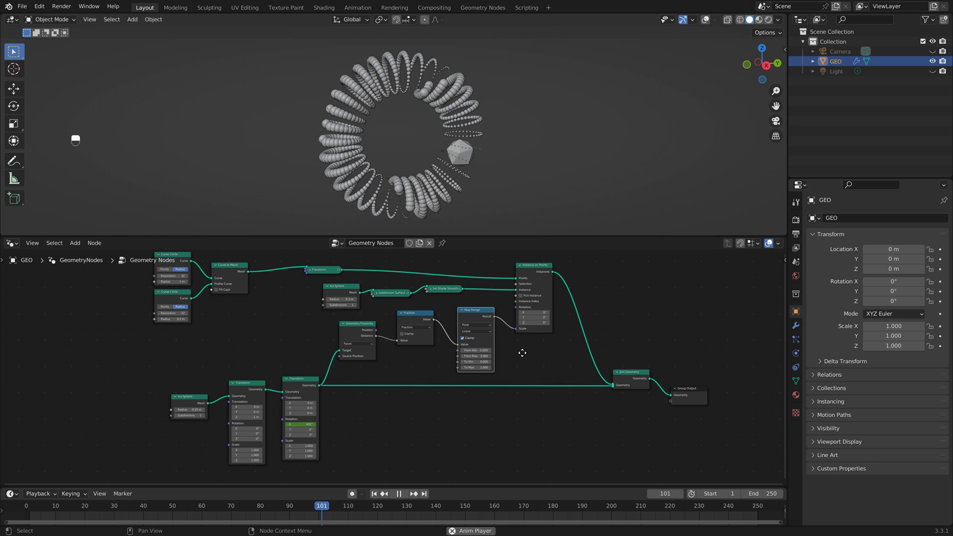
middle_drag(188, 250, 230, 272)
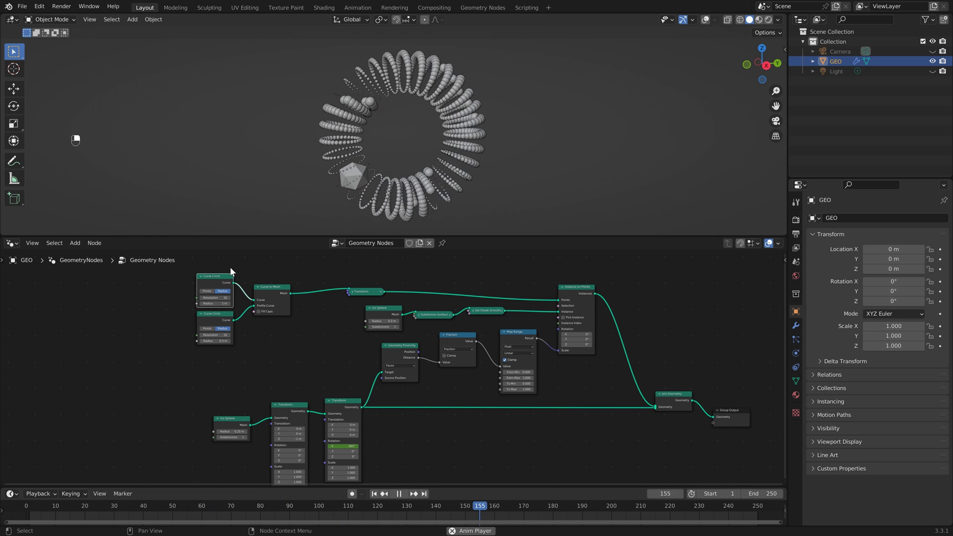
key(shift+d)
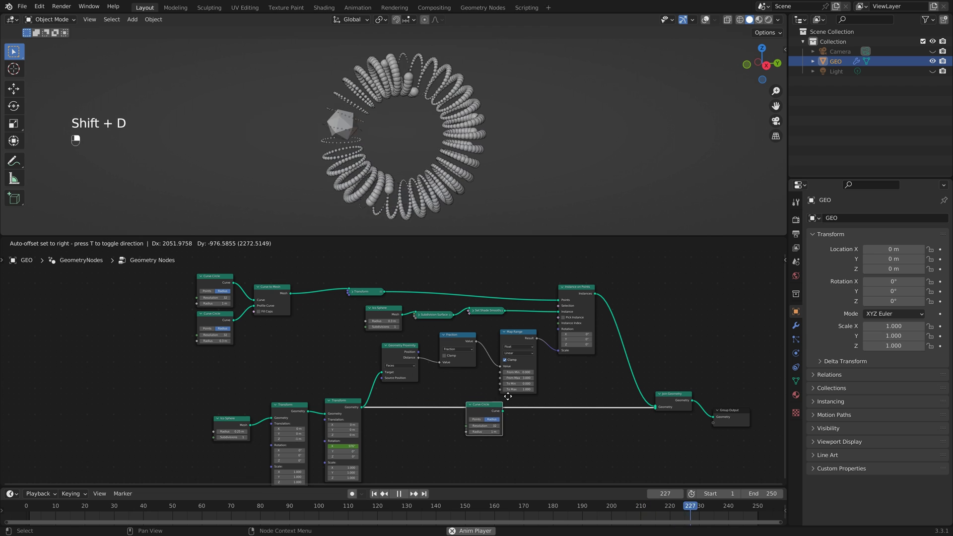
click(543, 420)
scroll(543, 420, up, 1)
middle_drag(543, 420, 460, 329)
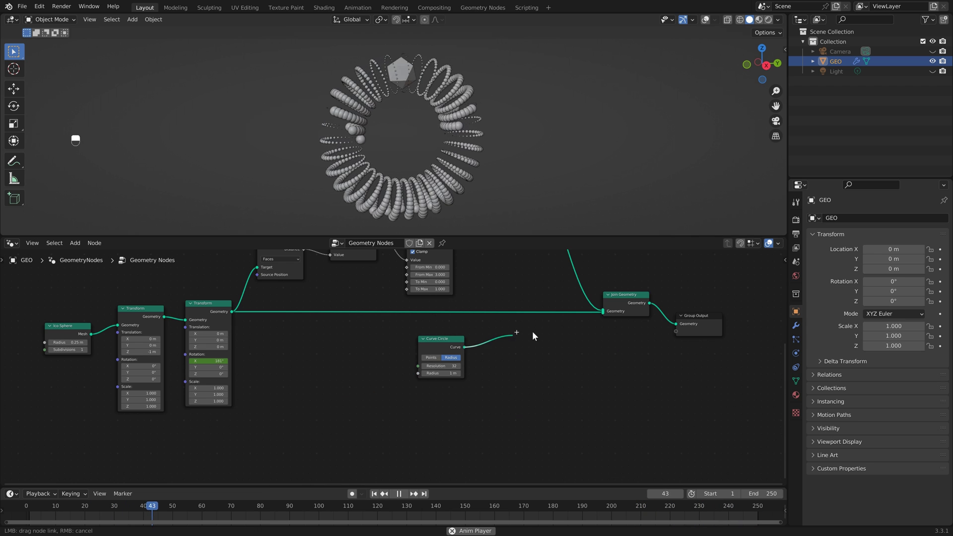
drag(464, 347, 604, 317)
key(space)
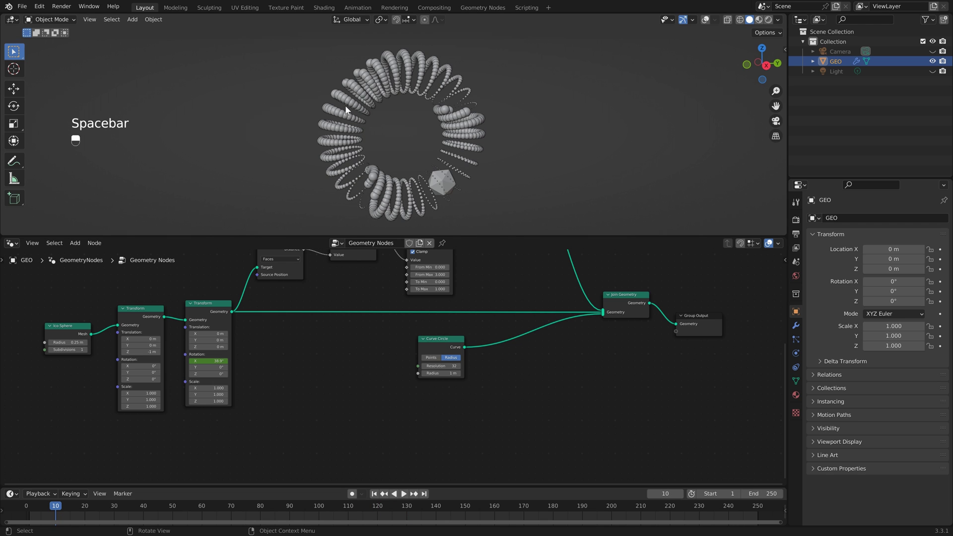
Step: Turn the viewport overlays back on, deselect the torus object, and view the new circle with the whole node tree
click(705, 20)
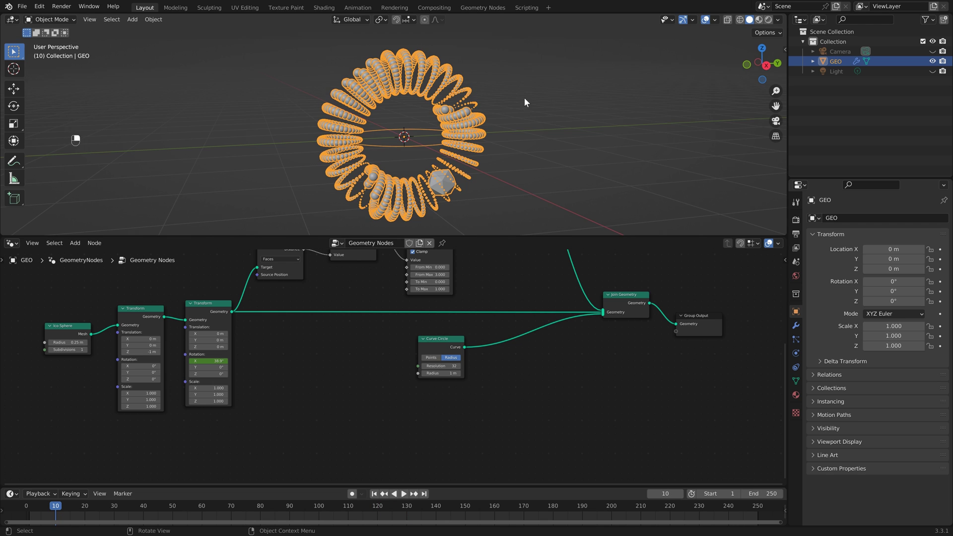
middle_drag(524, 97, 418, 151)
click(514, 133)
key(Home)
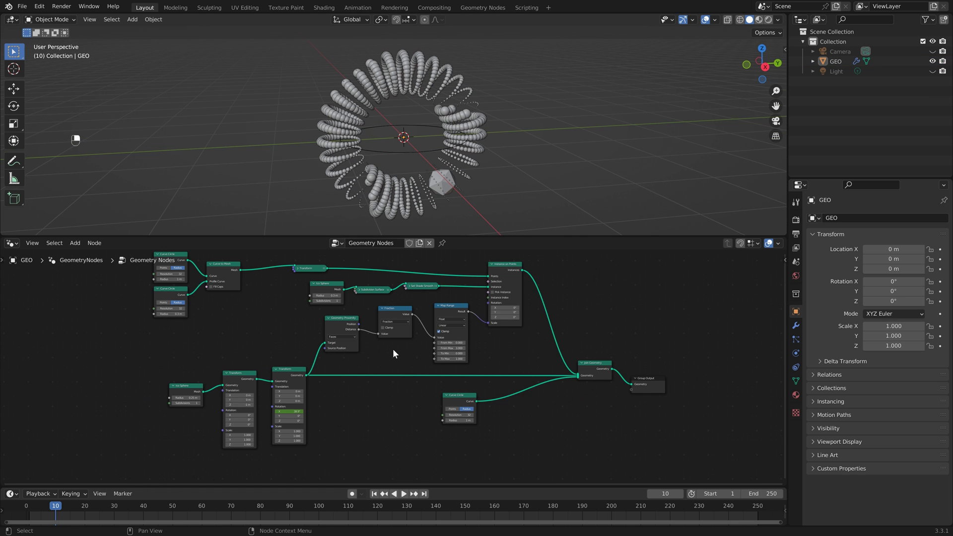
Step: Duplicate the torus's collapsed Transform node onto the link from the new Curve Circle to Join Geometry, and rearrange the copied nodes
scroll(393, 348, up, 1)
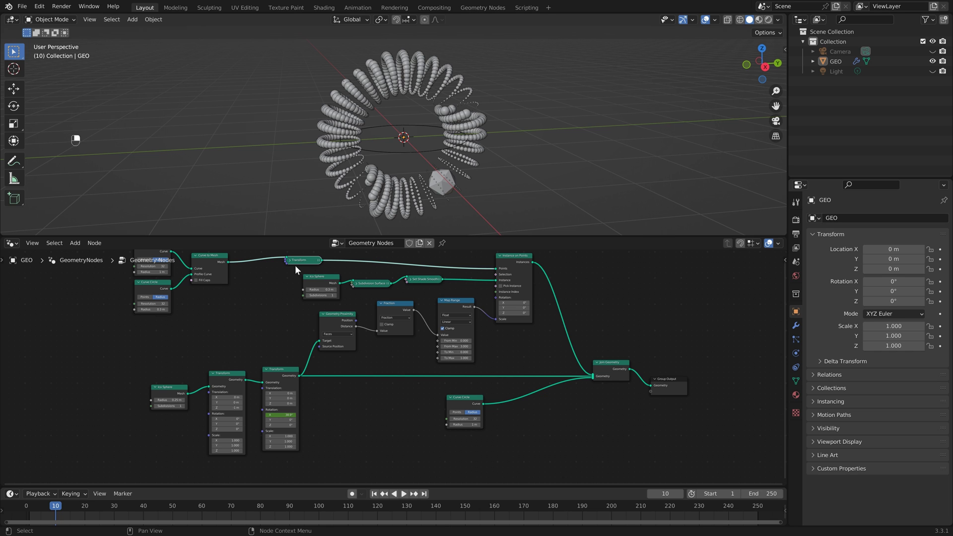
scroll(323, 273, up, 1)
key(shift+d)
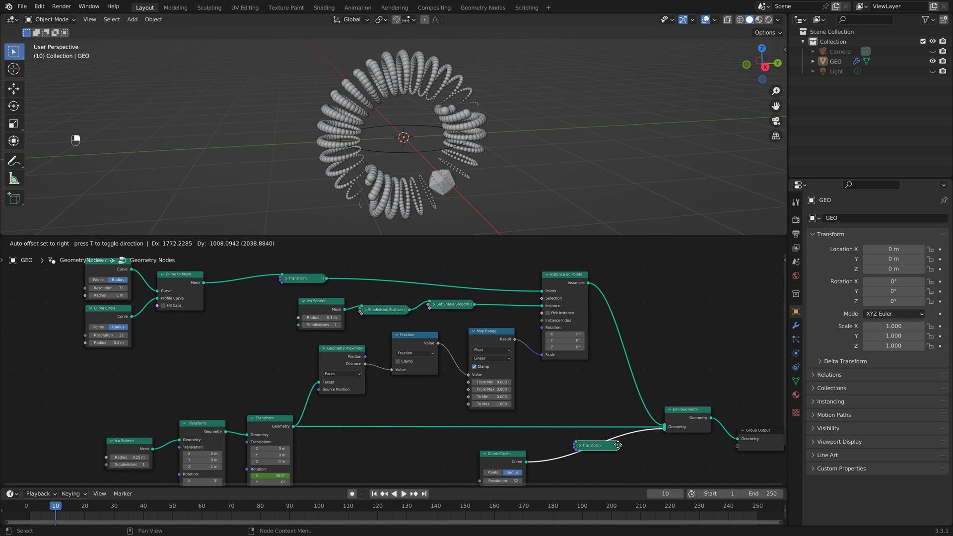
click(614, 449)
middle_drag(614, 450, 551, 390)
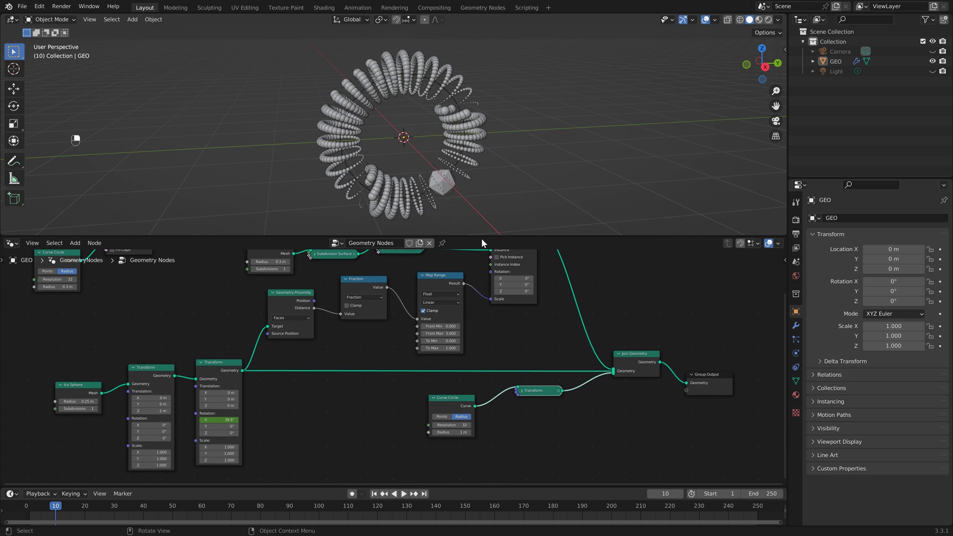
middle_drag(447, 149, 455, 138)
drag(452, 397, 385, 399)
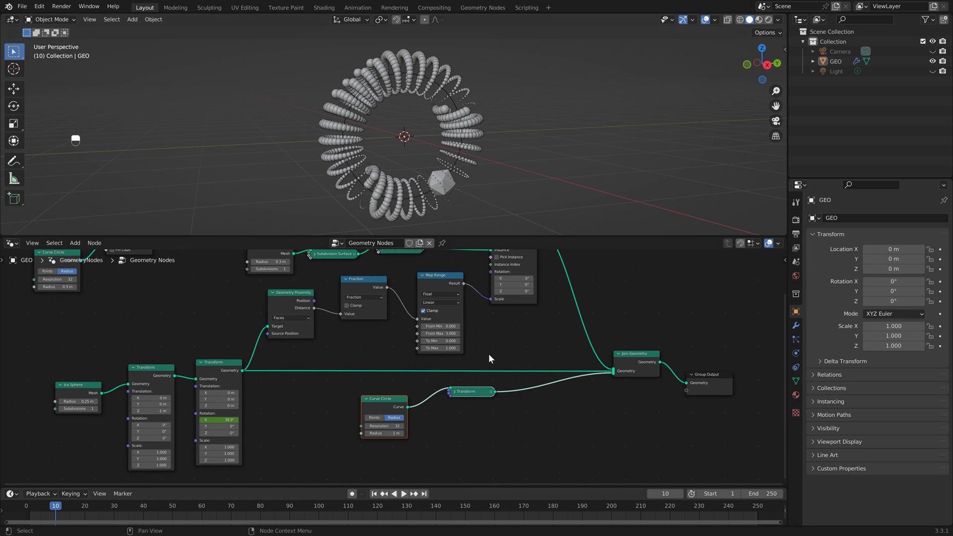
Step: Duplicate the Instance on Points node and insert the copy between the new circle's Transform and Join Geometry
scroll(492, 350, down, 2)
middle_drag(496, 347, 478, 359)
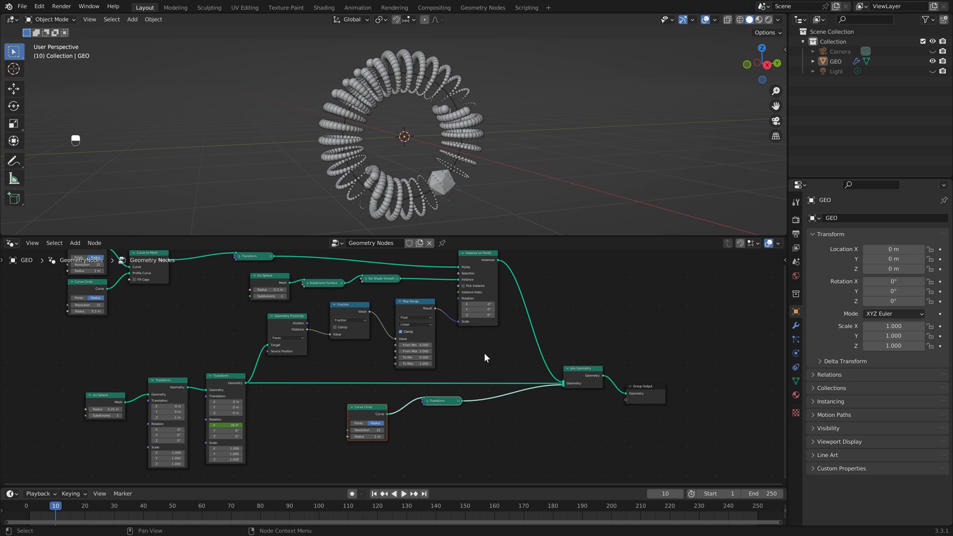
middle_drag(486, 358, 476, 363)
click(476, 267)
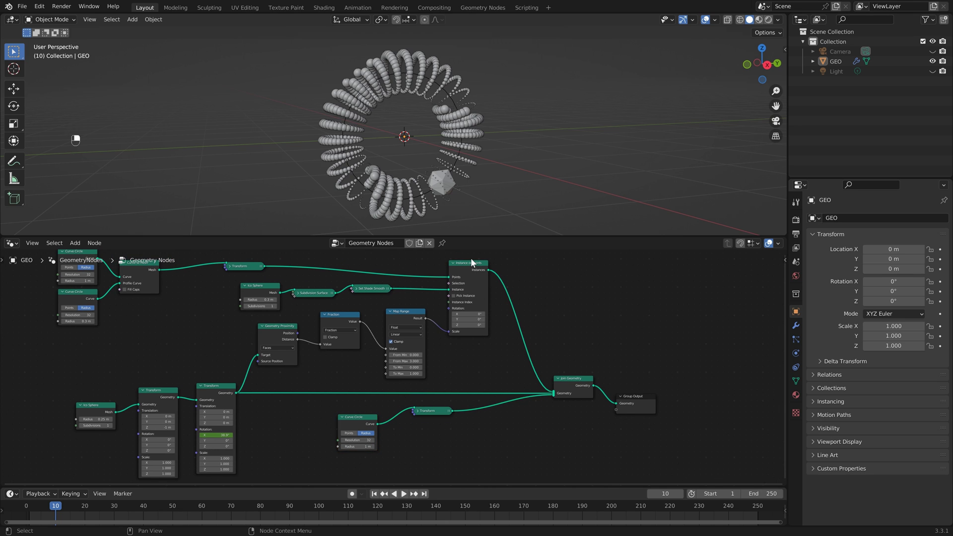
key(shift+d)
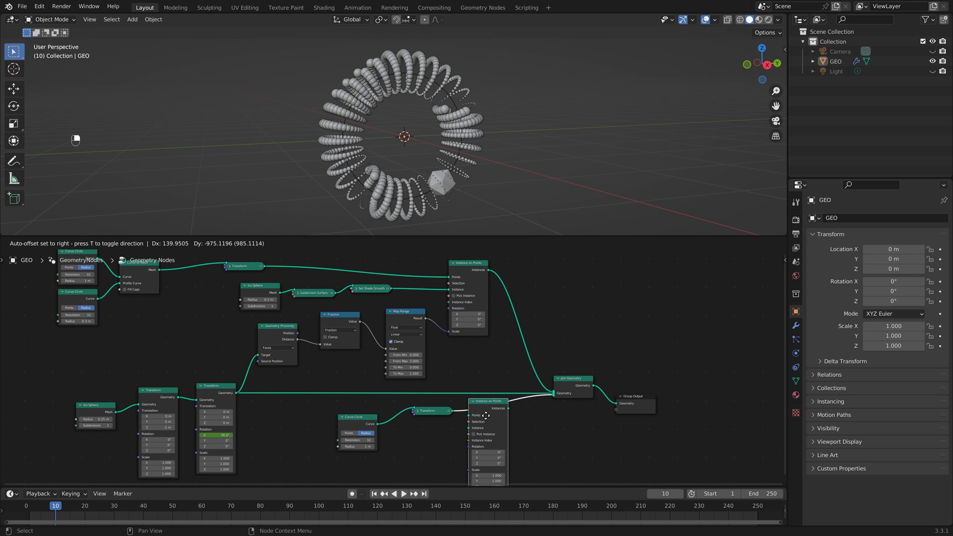
click(488, 420)
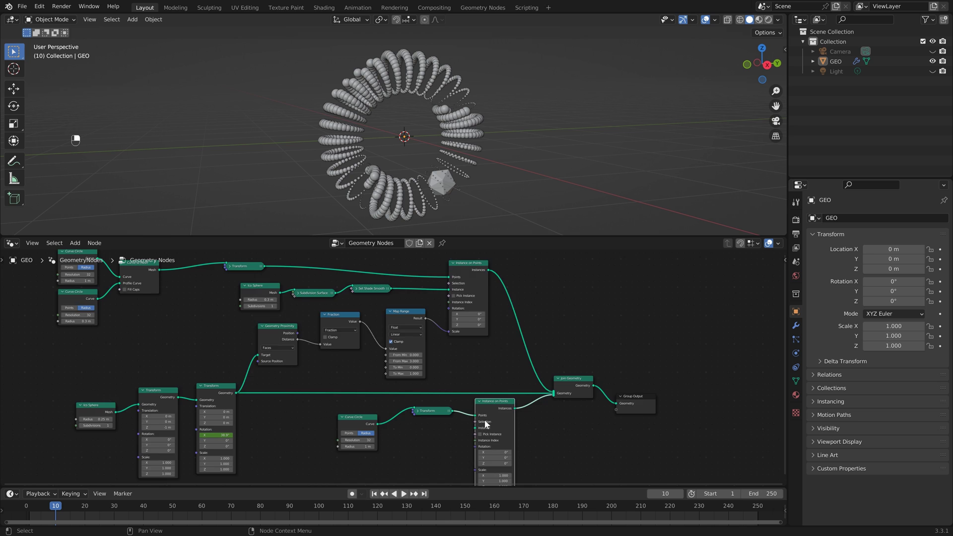
shift+scroll(485, 423, down, 2)
shift+scroll(469, 379, down, 3)
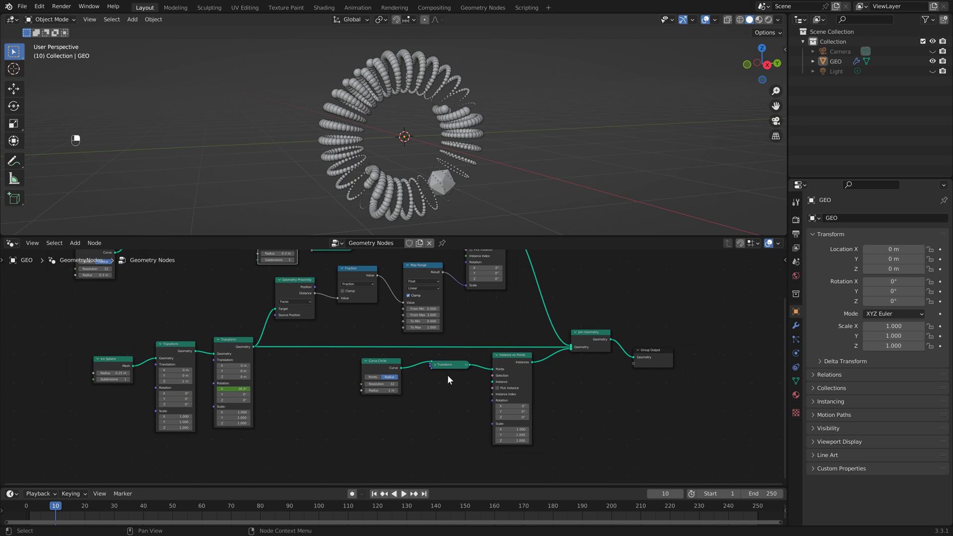
Step: Add an Ico Sphere node and connect its Mesh to the Instance input of the circle's Instance on Points
scroll(448, 376, up, 1)
key(shift+a)
text(ico)
key(Return)
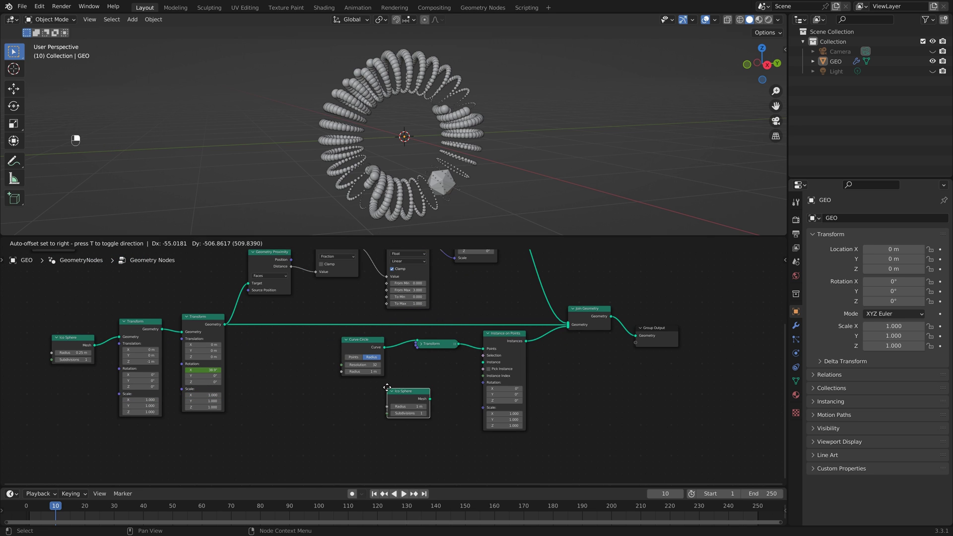
click(384, 390)
mouse_move(425, 401)
mouse_down()
mouse_move(483, 362)
mouse_move(409, 405)
mouse_up()
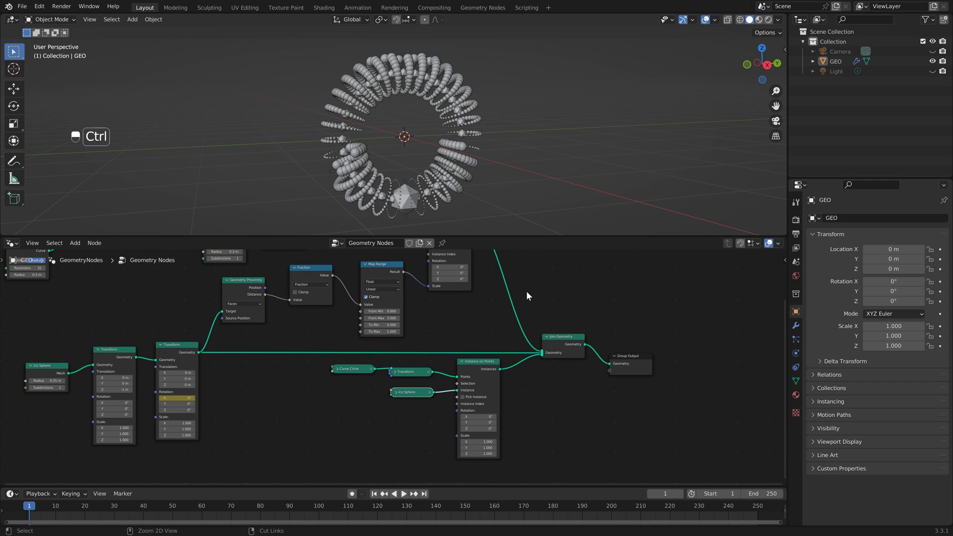
Step: Cut the torus instances' link to Join Geometry, then play the animation with only the circle instances and stop it
ctrl+right_drag(503, 307, 502, 310)
key(space)
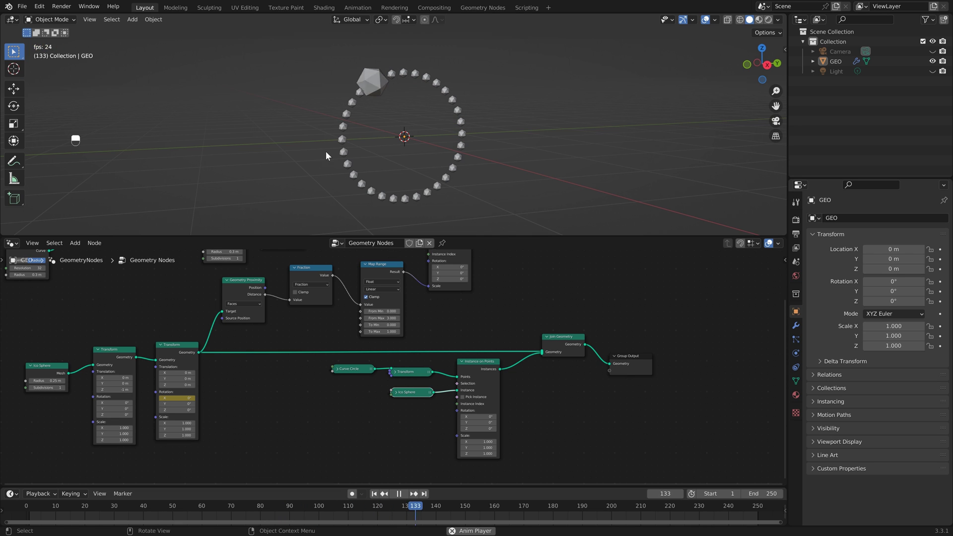
key(space)
key(space)
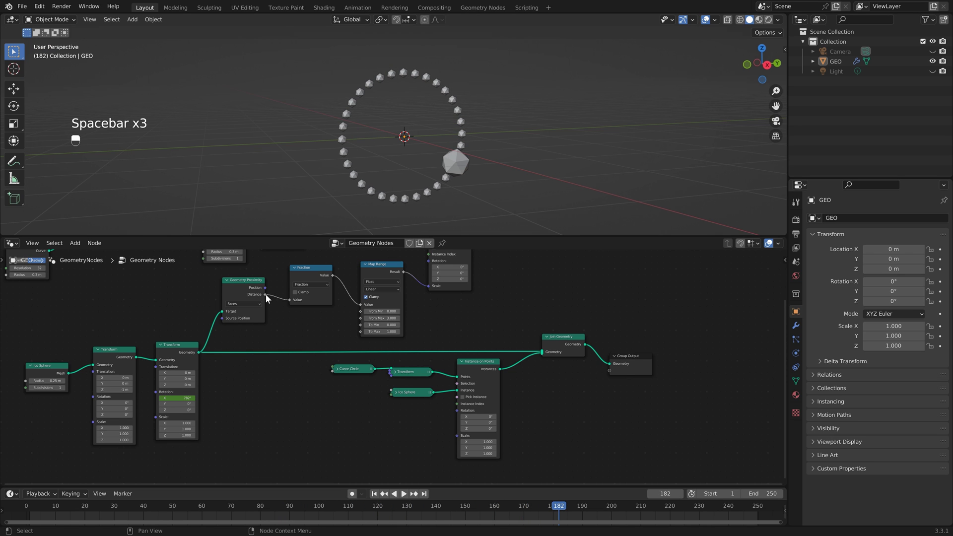
Step: Connect Geometry Proximity's Distance to the Scale input of the circle's Instance on Points
drag(265, 294, 460, 436)
scroll(459, 437, down, 1)
middle_drag(459, 436, 418, 466)
Step: Reconnect the torus instances to Join Geometry and play the animation from the first frame
drag(419, 268, 480, 382)
key(shift+Left)
key(space)
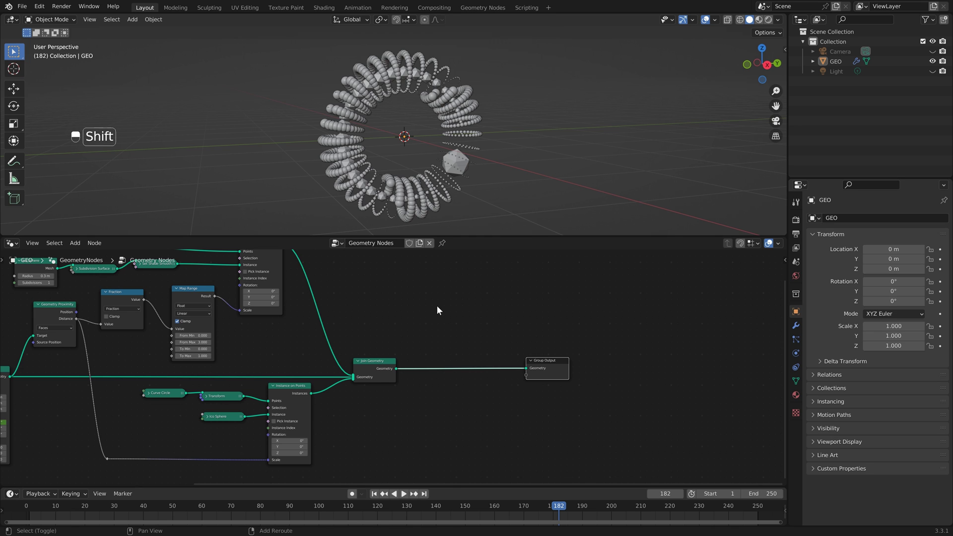
Step: Add a Set Material node and insert it between Join Geometry and Group Output
key(shift+a)
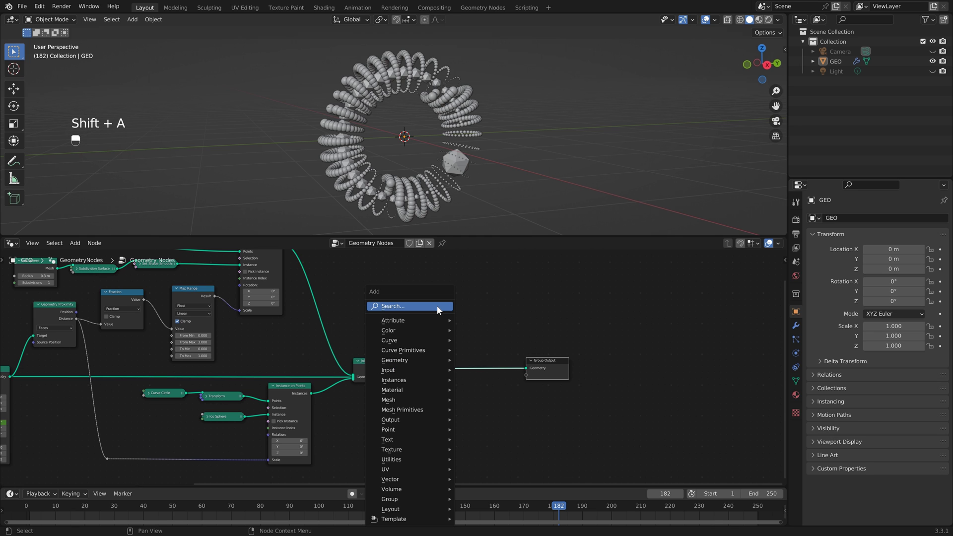
text(set mat)
key(Return)
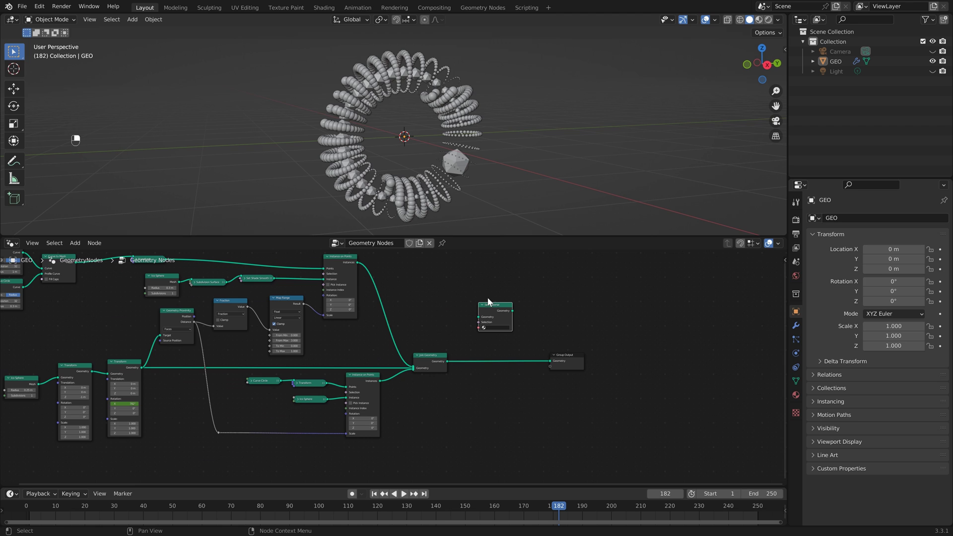
click(490, 347)
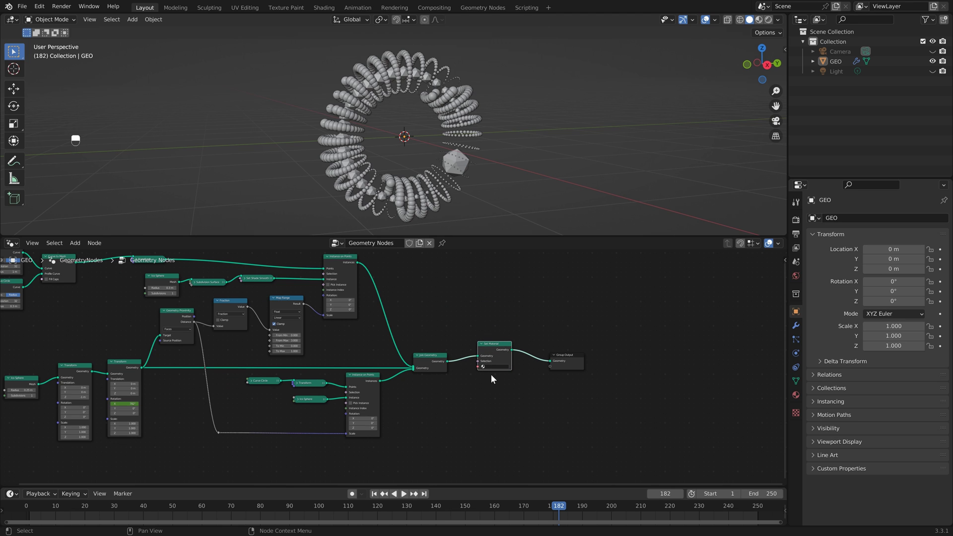
Step: Split the node editor in two, make the new area a Shader Editor and create a new material for GEO
scroll(541, 308, up, 2)
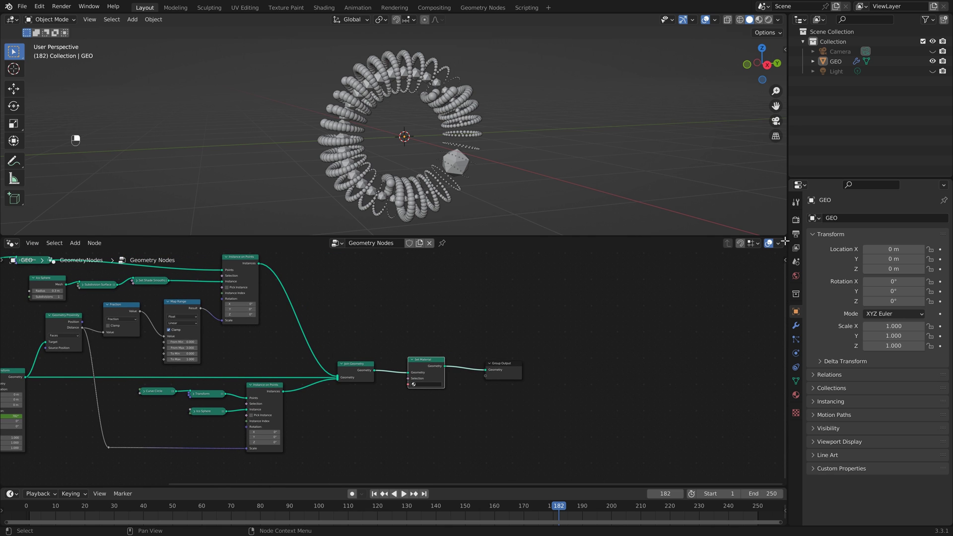
drag(783, 238, 359, 265)
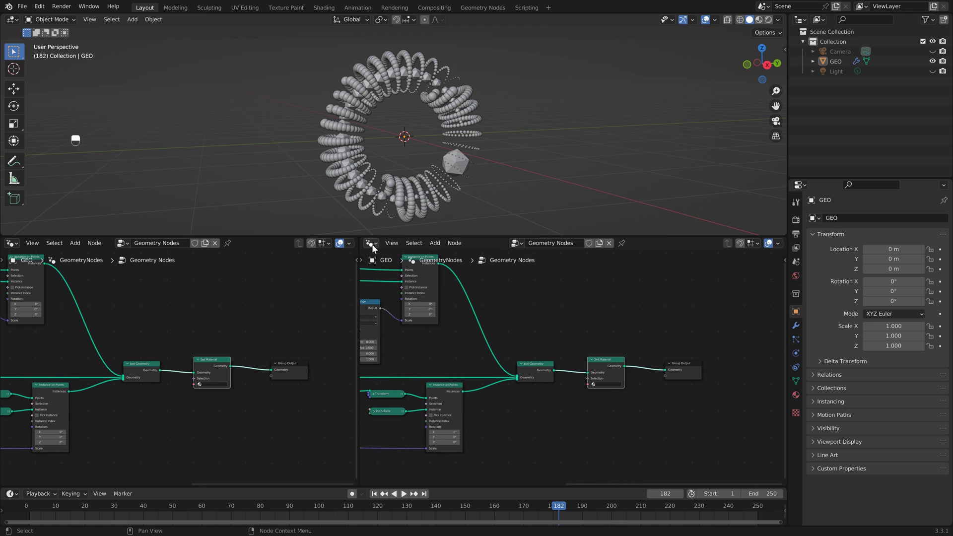
click(372, 246)
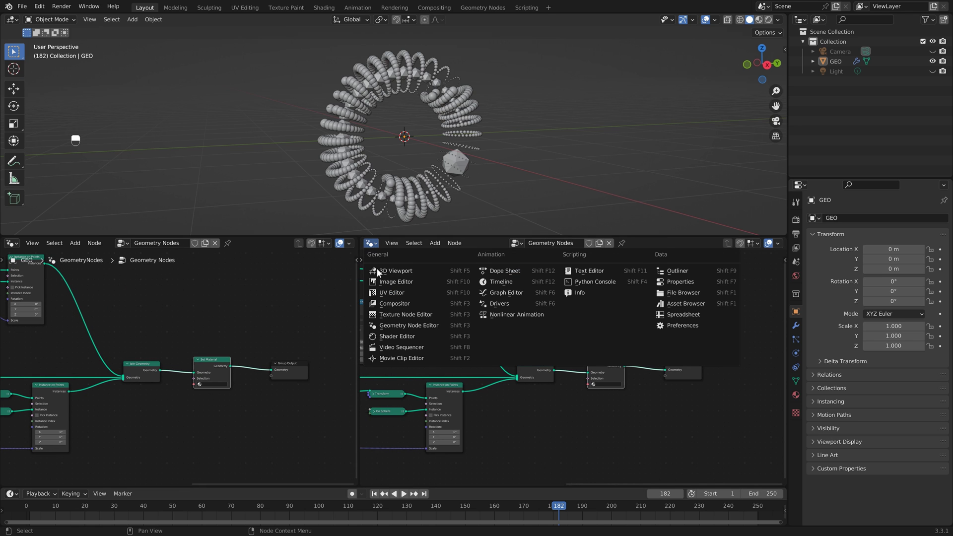
click(389, 334)
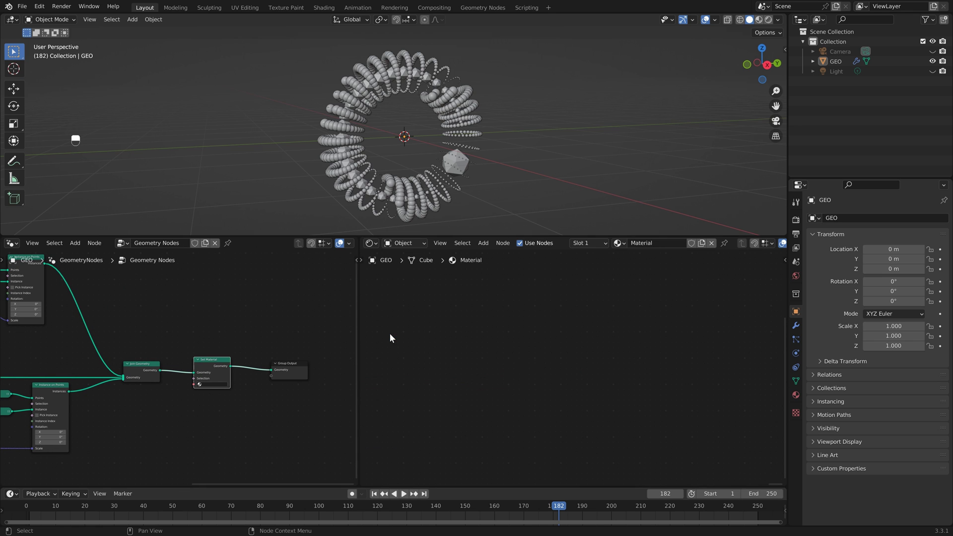
click(703, 245)
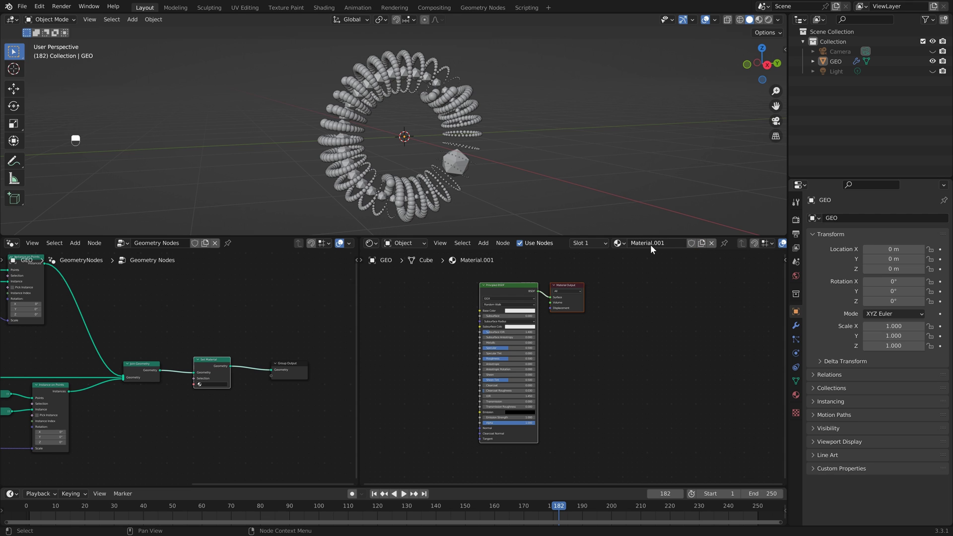
Step: Assign Material.001 in the Set Material node
scroll(183, 369, up, 2)
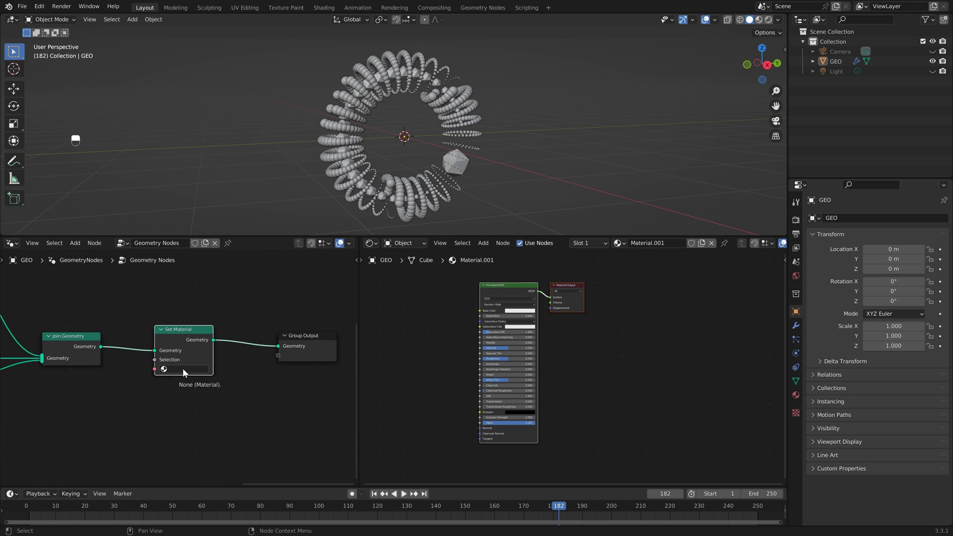
click(183, 368)
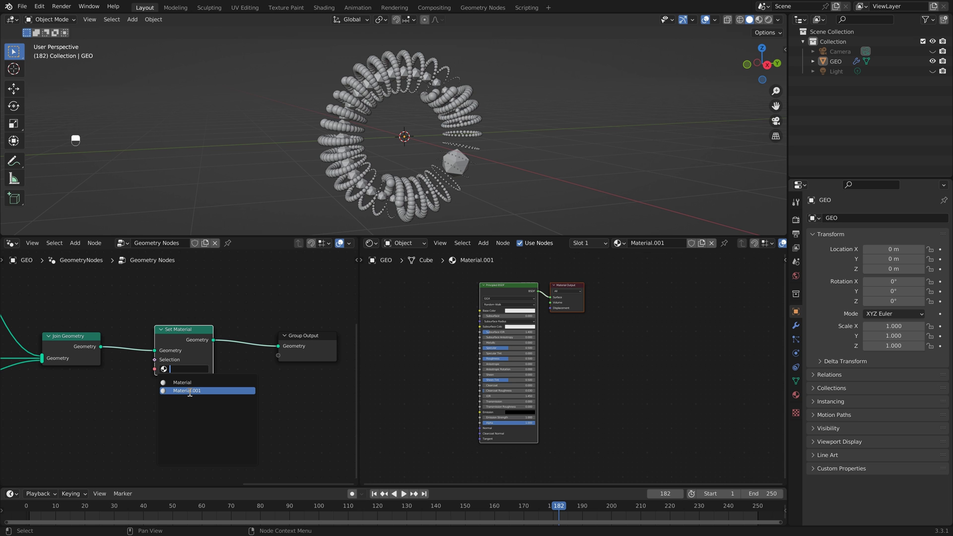
click(190, 391)
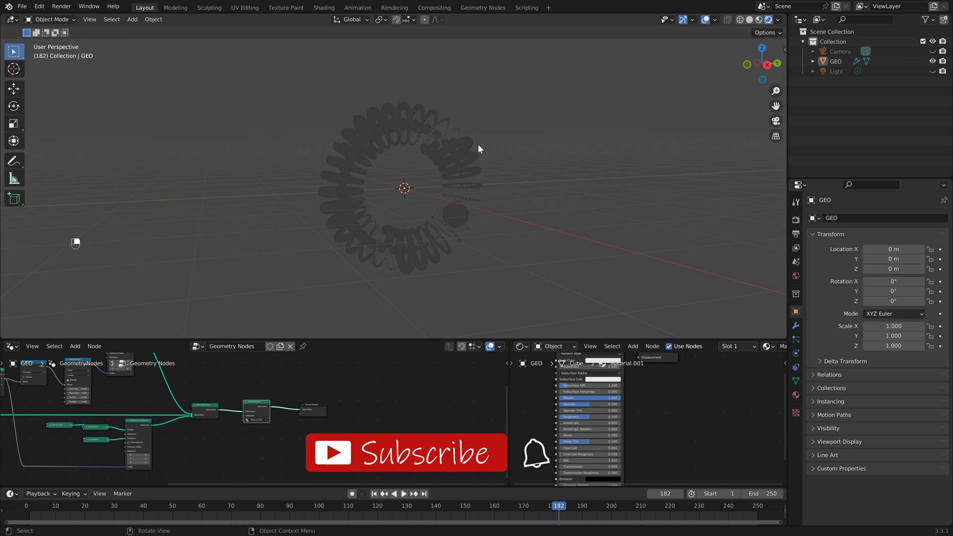
Step: Delete the Light object and light the world with the gym_entrance_2k.hdr environment texture
right_click(837, 71)
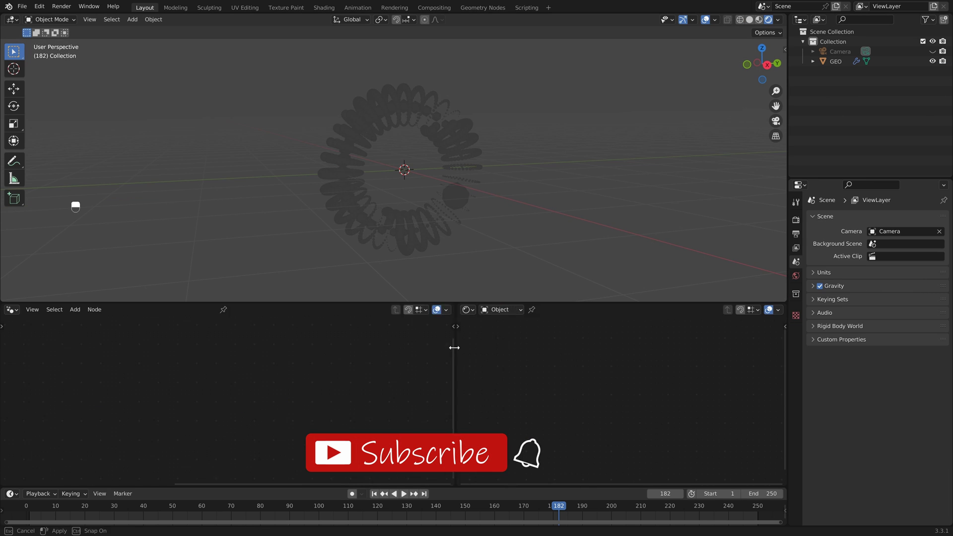
click(901, 271)
click(677, 330)
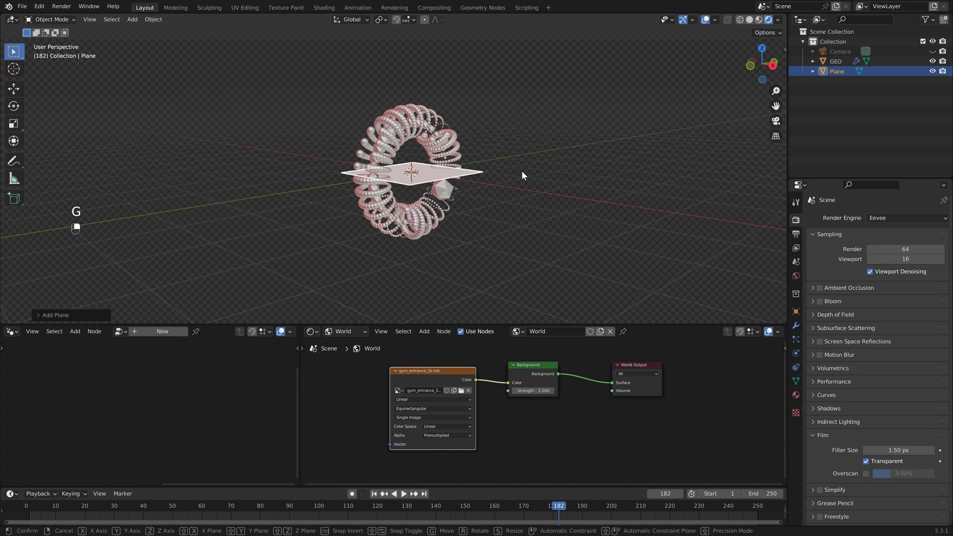
Step: Extrude the floor plane's rear edge upward into a backdrop and give the plane a level 2 Subdivision modifier
key(e)
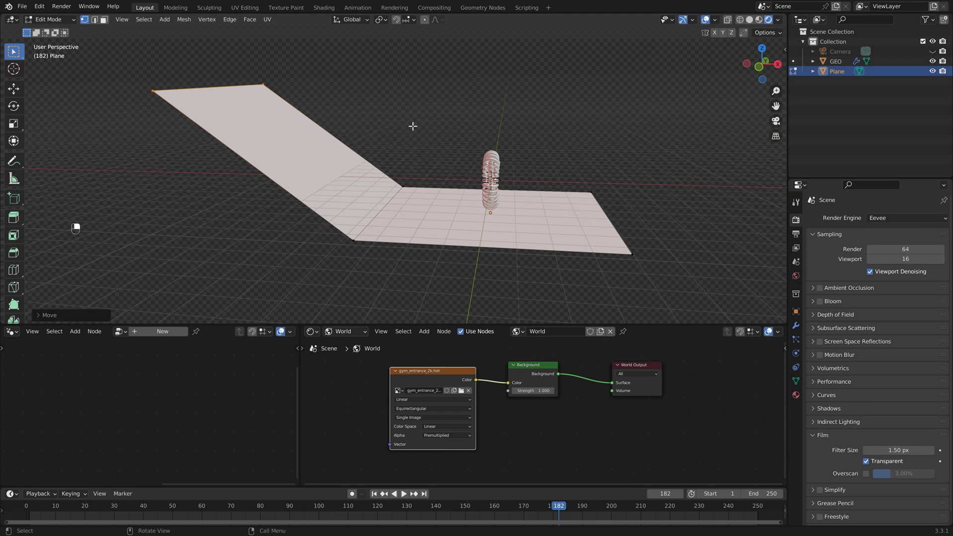
click(415, 127)
key(Tab)
key(ctrl+2)
Step: Add supporting loop cuts close to the outer ends of the backdrop plane
key(Tab)
key(ctrl+r)
click(307, 111)
click(310, 106)
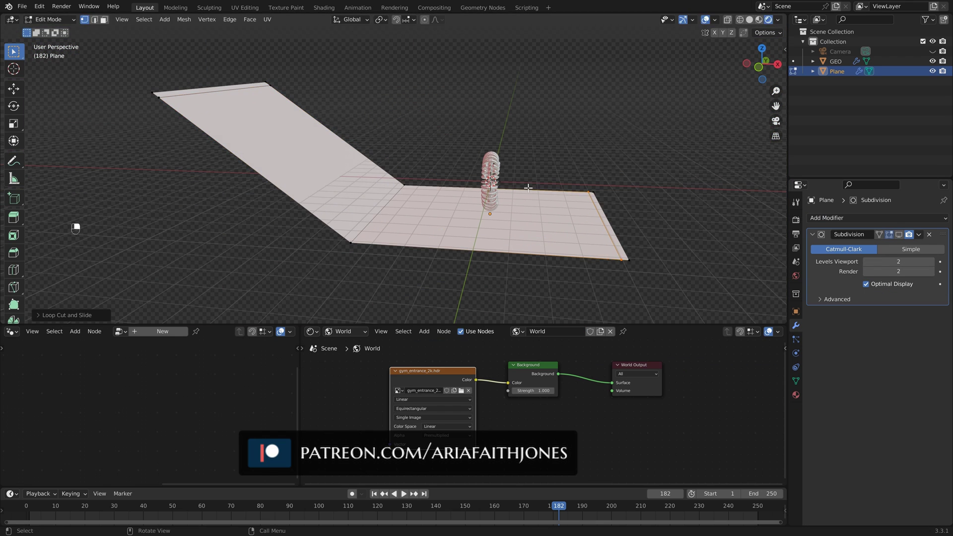
key(Tab)
Step: Frame the ring in a square 2160 by 2160 px camera view and rotate it about Z with a Transform node
key(KP_3)
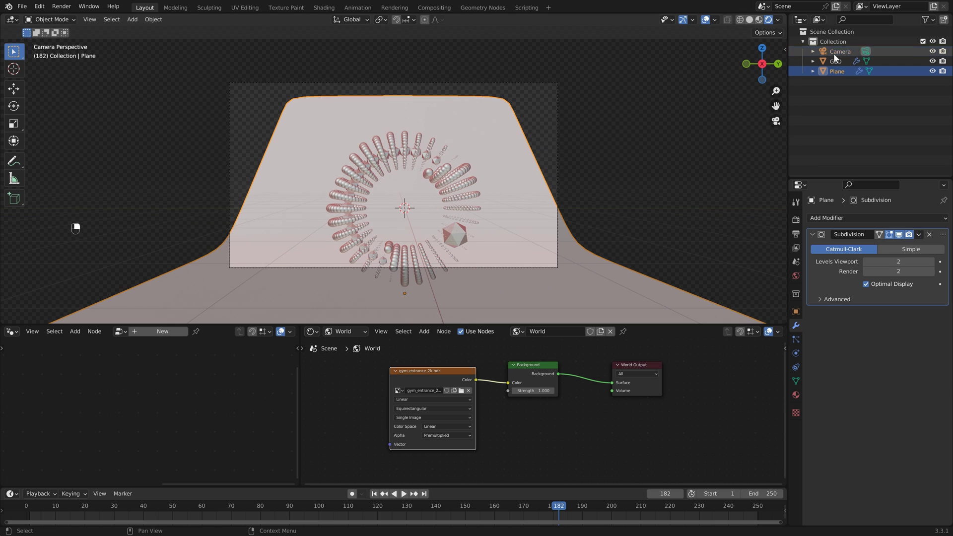
key(KP_0)
key(n)
click(482, 143)
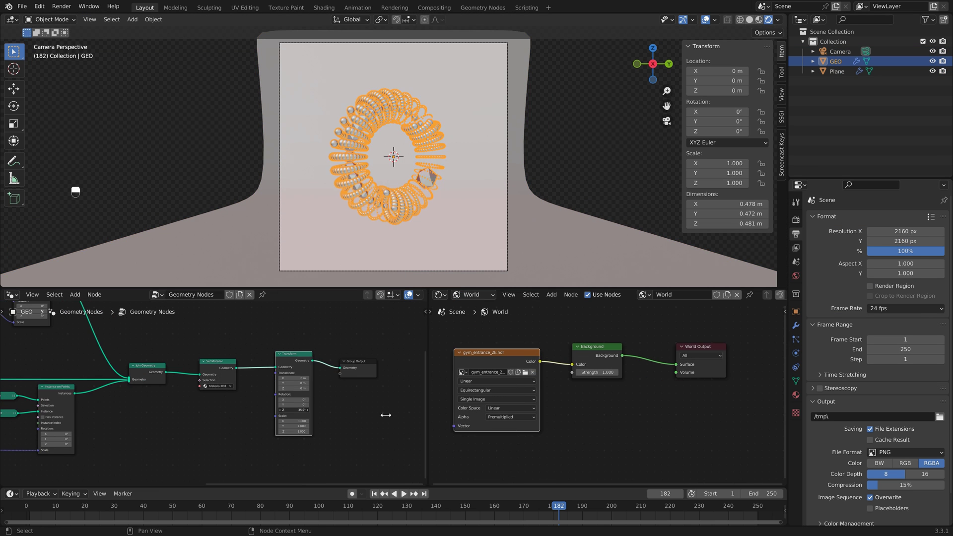
Step: Play the animation and switch the render engine to Cycles with GPU Compute
key(space)
click(796, 219)
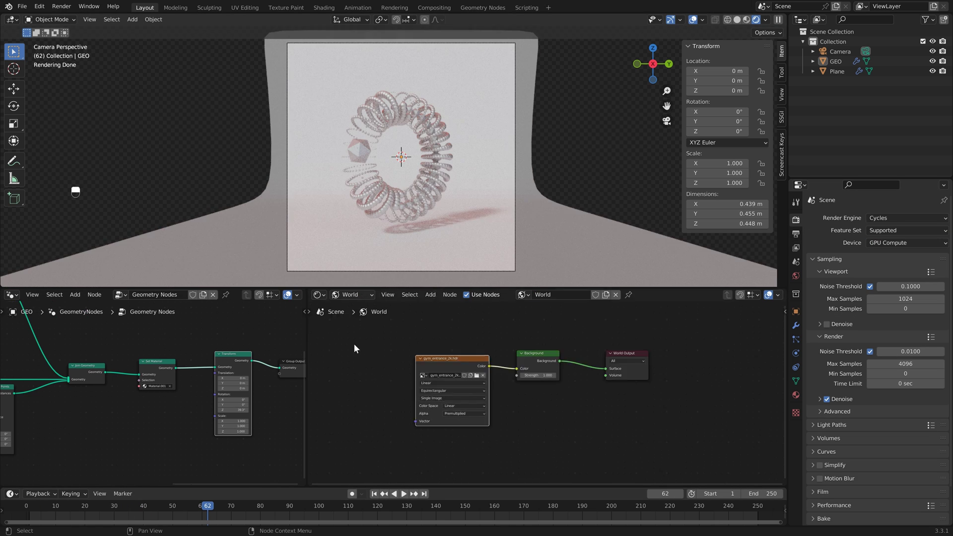
key(Delete)
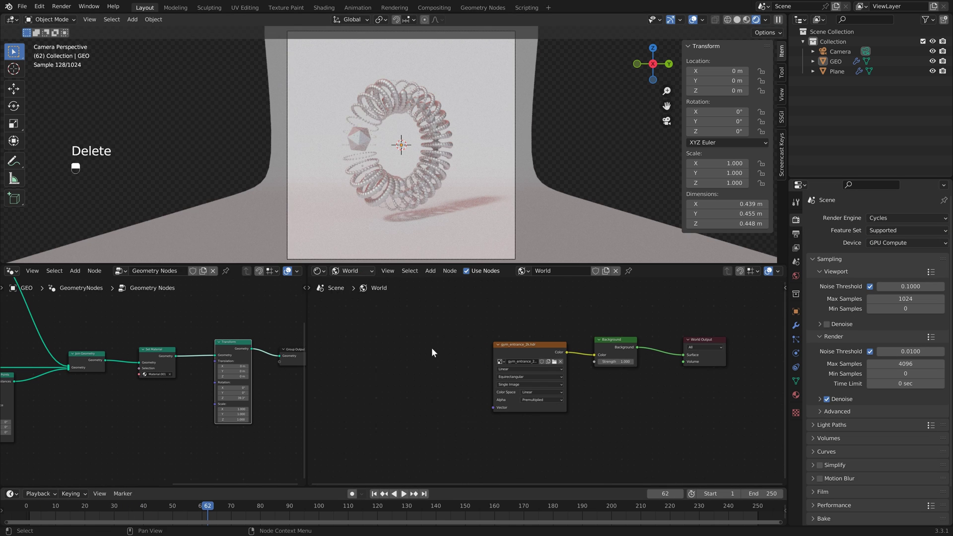